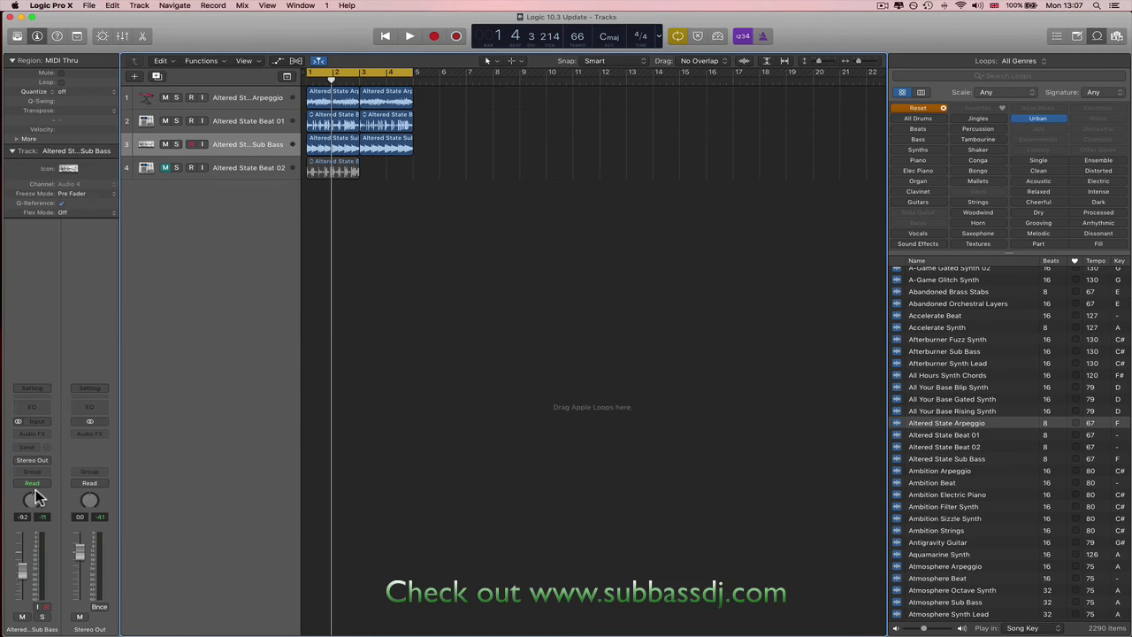
Show and hide the mixer, and briefly bring up the colour palette.
{"action": "key", "text": "x"}
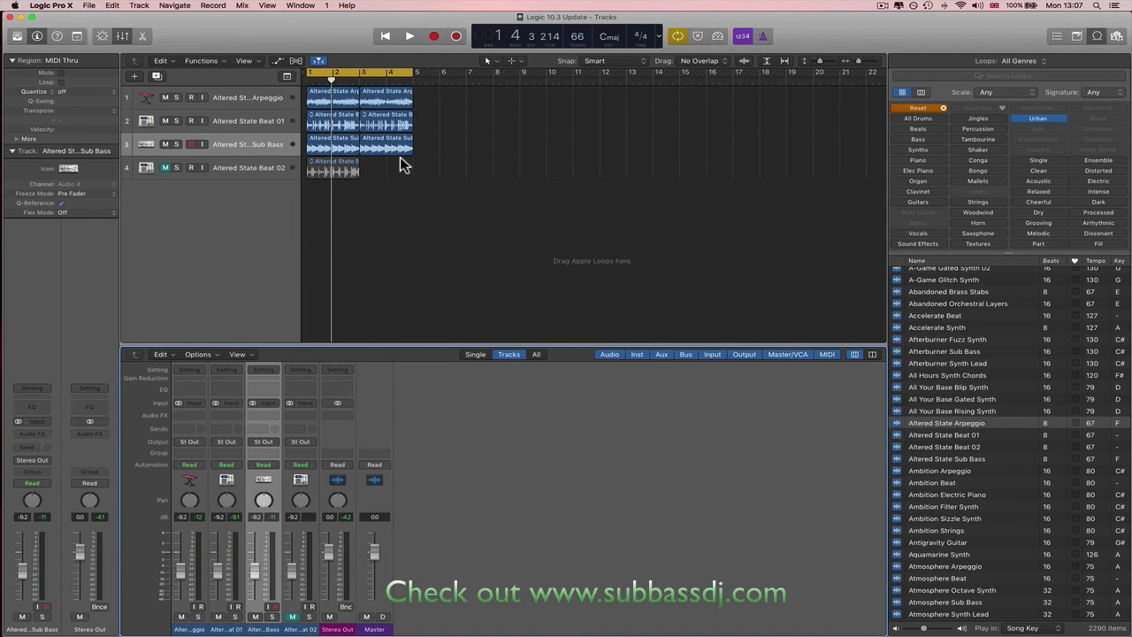
{"action": "key", "text": "x"}
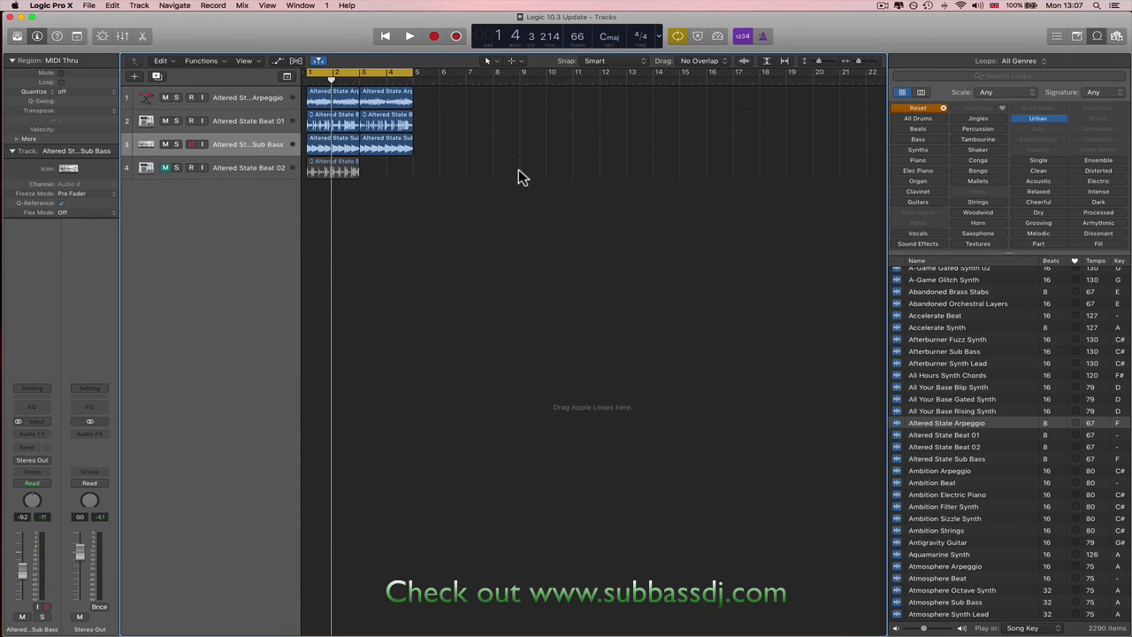
{"action": "key", "text": "alt+c"}
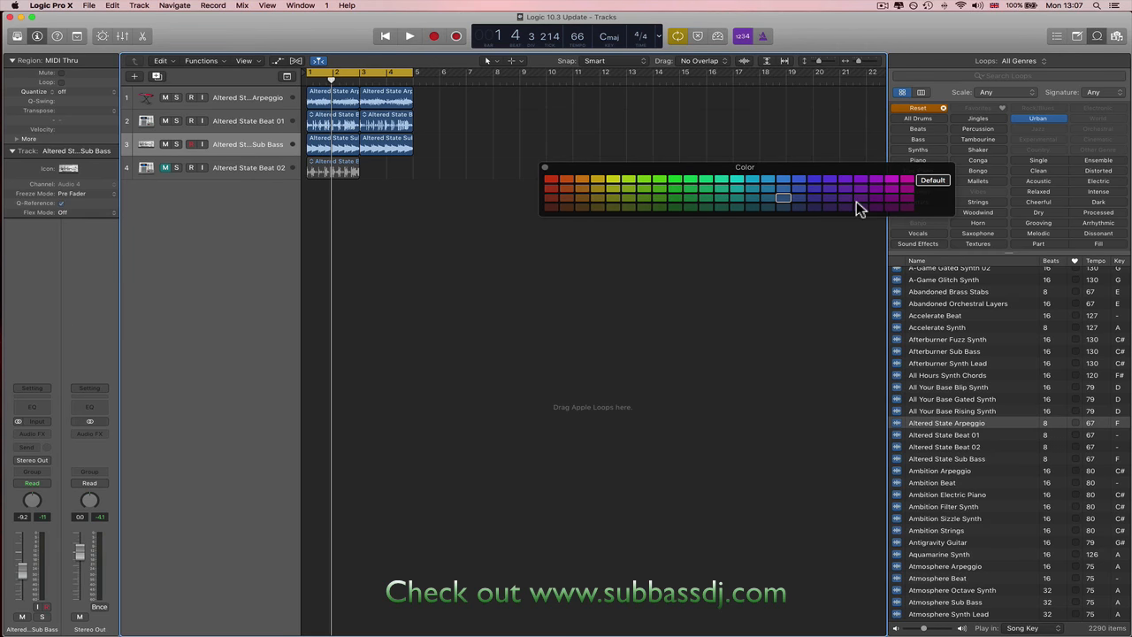
{"action": "left_click", "coordinate": [548, 168]}
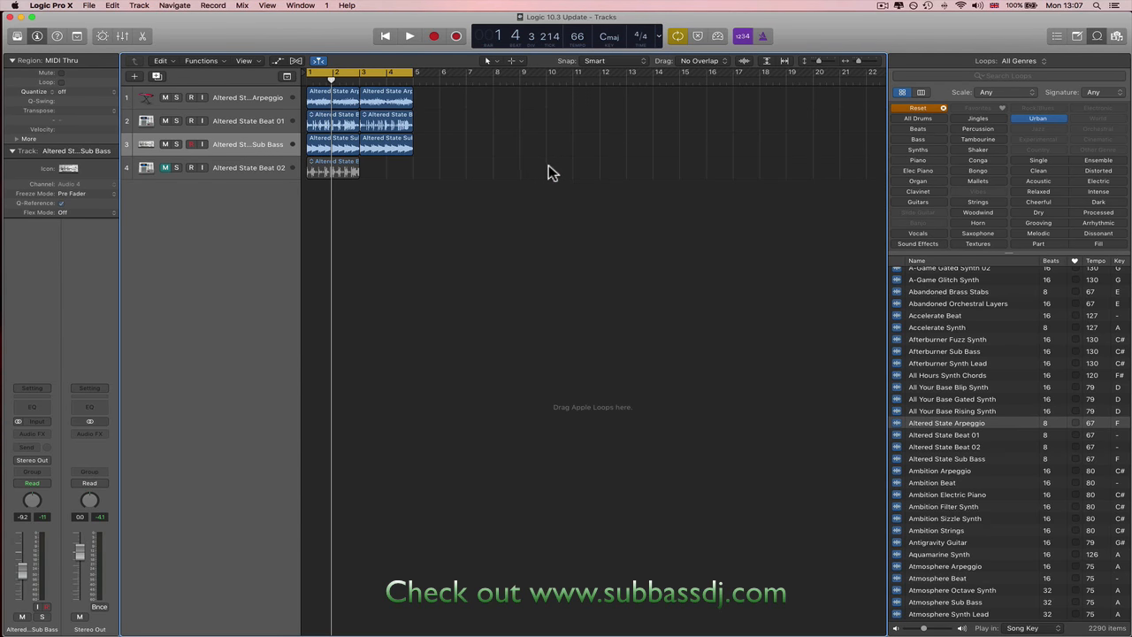
Preview vertical auto zoom and horizontal auto zoom on the arrangement, switching each back off.
{"action": "left_click", "coordinate": [766, 62]}
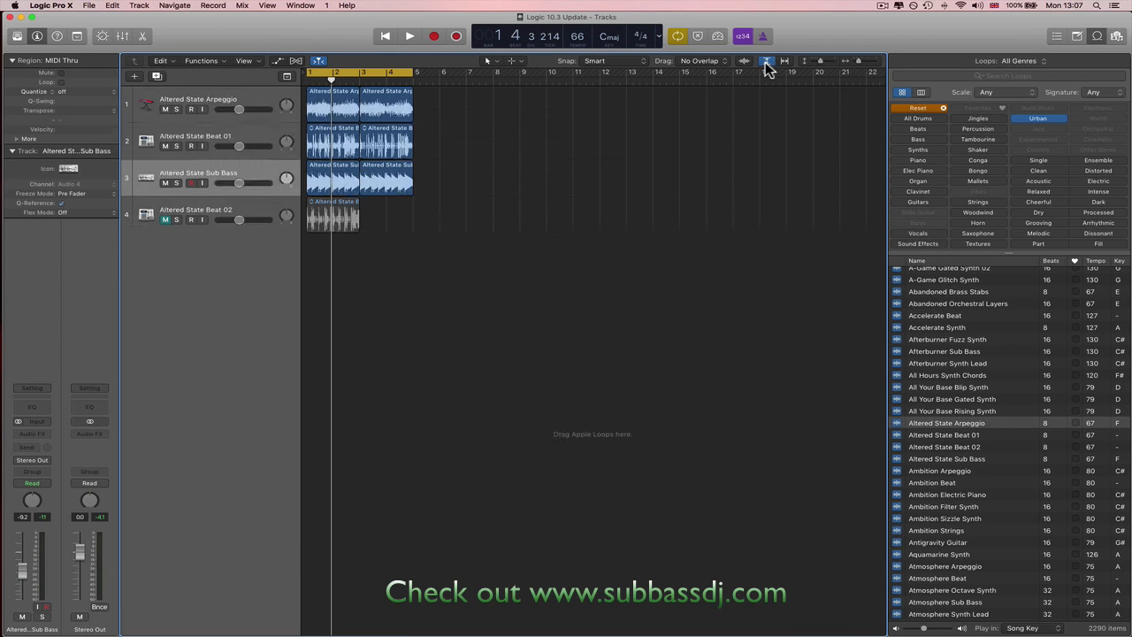
{"action": "left_click", "coordinate": [766, 61]}
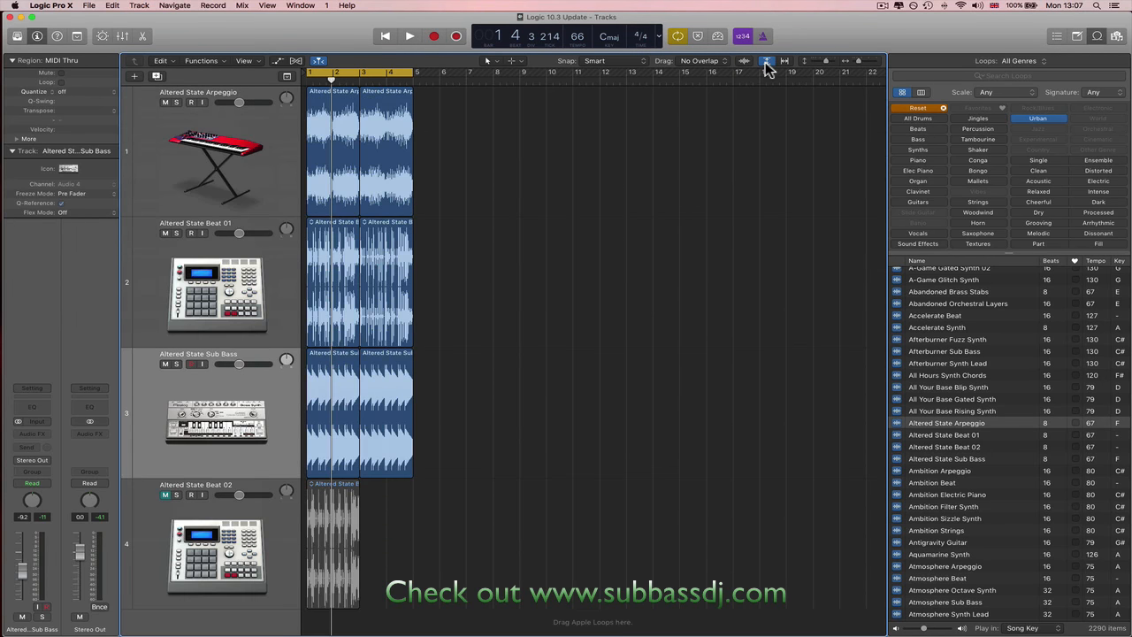
{"action": "left_click", "coordinate": [784, 61]}
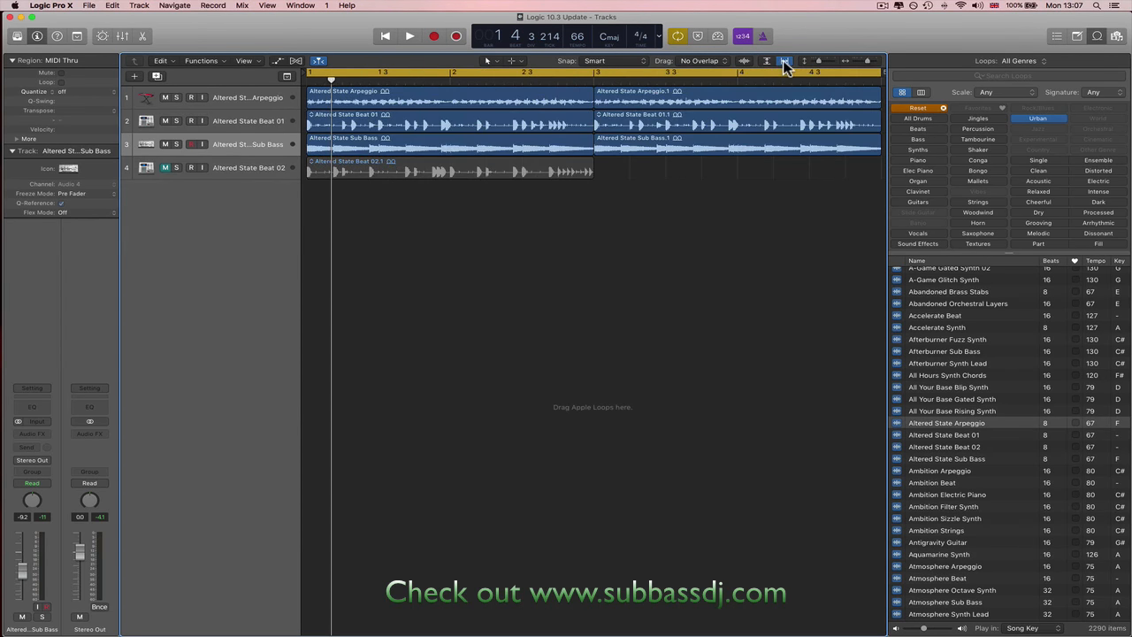
{"action": "left_click", "coordinate": [785, 62]}
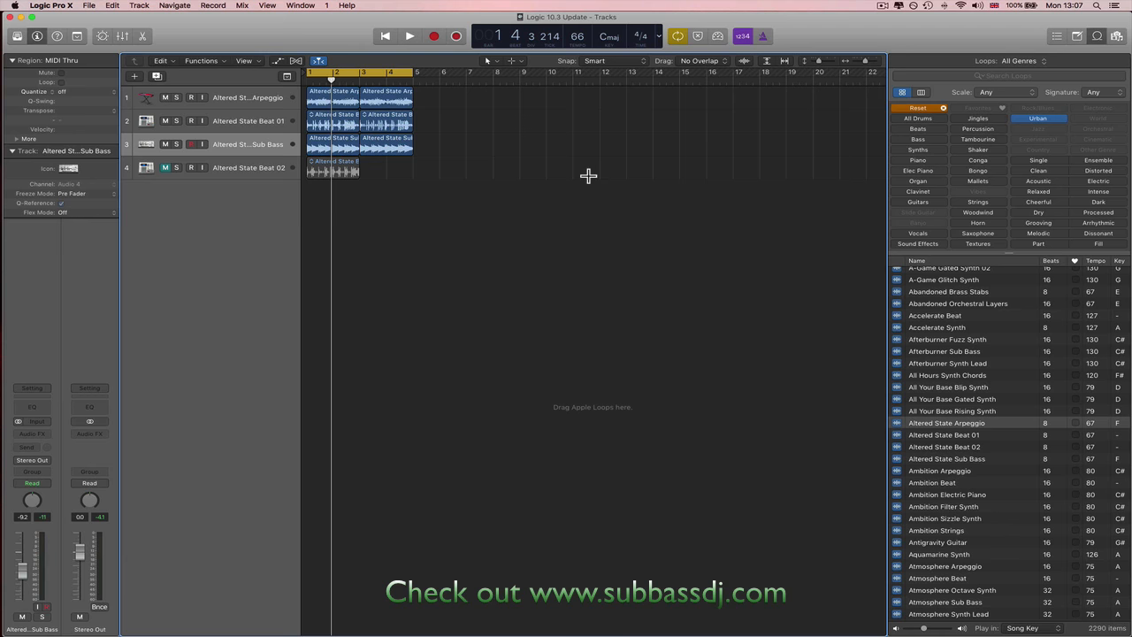
Select all regions, zoom to fit them in the Tracks area, return to the previous zoom and clear the selection.
{"action": "key", "text": "super+a"}
{"action": "key", "text": "z"}
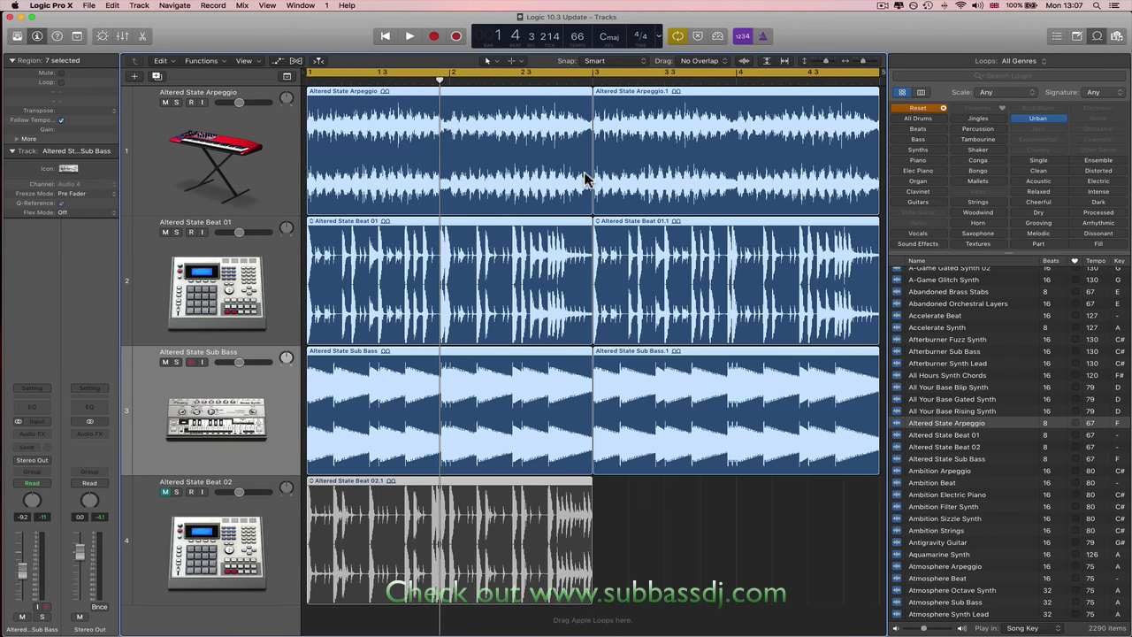
{"action": "key", "text": "z"}
{"action": "key", "text": "z"}
{"action": "key", "text": "z"}
{"action": "left_click", "coordinate": [583, 174]}
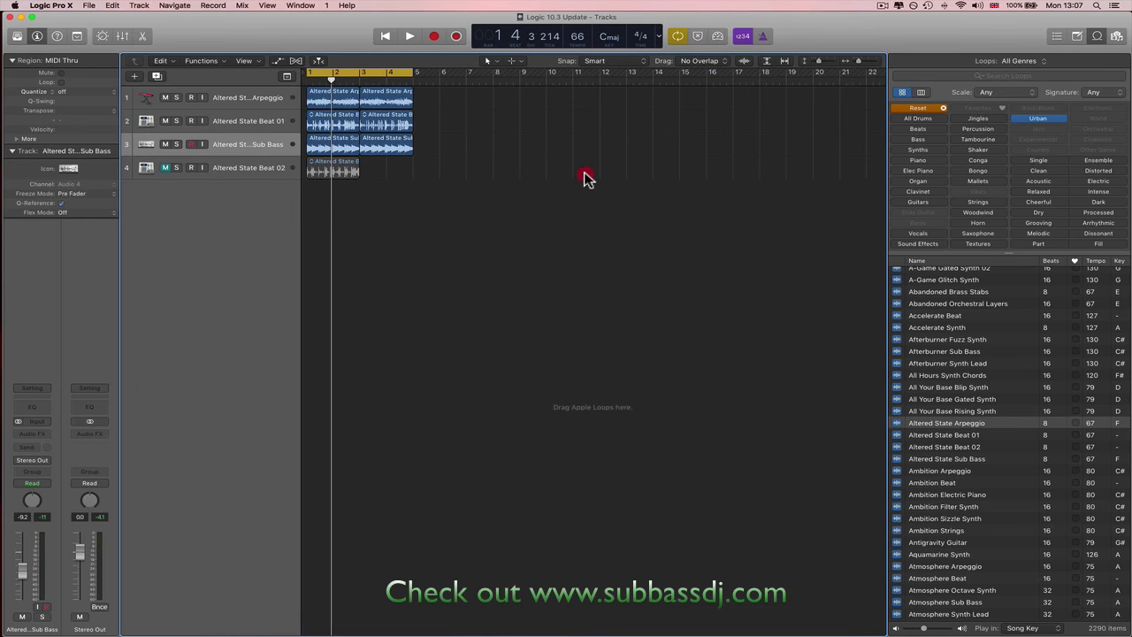
Compare the vertical and horizontal auto zoom views once more, leaving both modes off.
{"action": "left_click", "coordinate": [766, 61]}
{"action": "left_click", "coordinate": [766, 61]}
{"action": "left_click", "coordinate": [784, 61]}
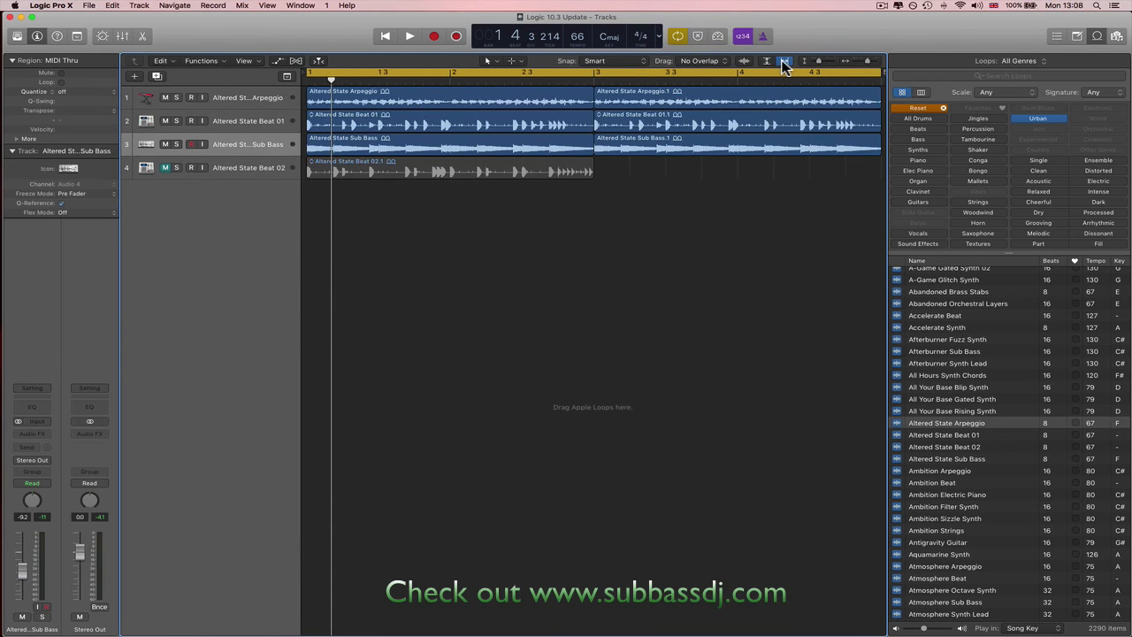
{"action": "left_click", "coordinate": [784, 61]}
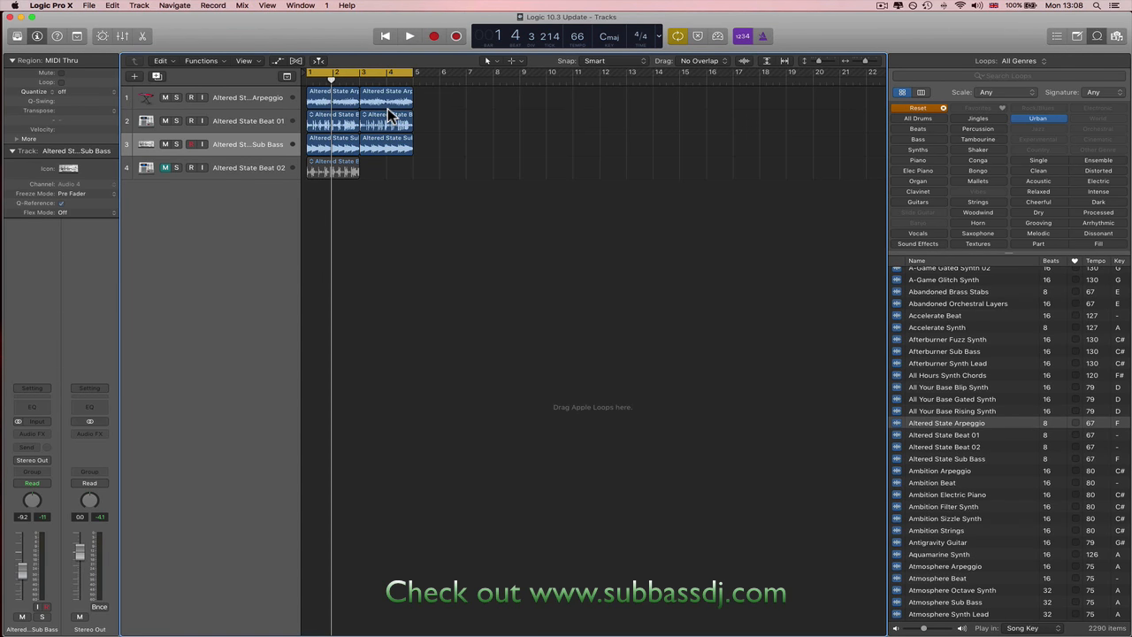
Show the track alternatives control in the track headers and widen the header column so full track names fit.
{"action": "left_click", "coordinate": [250, 122]}
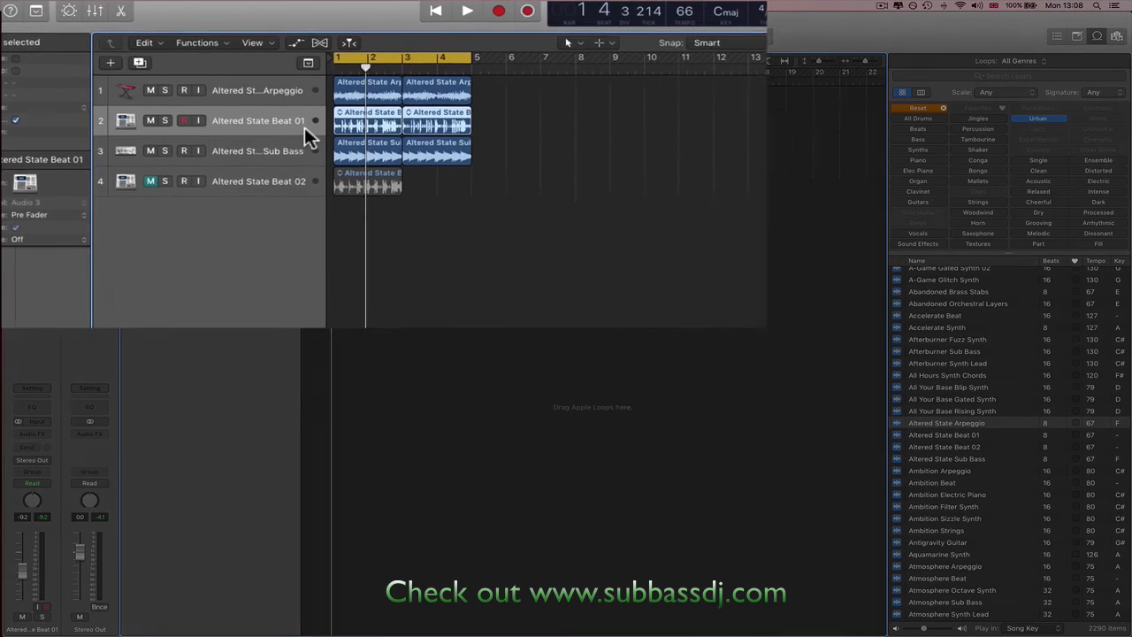
{"action": "right_click", "coordinate": [287, 126]}
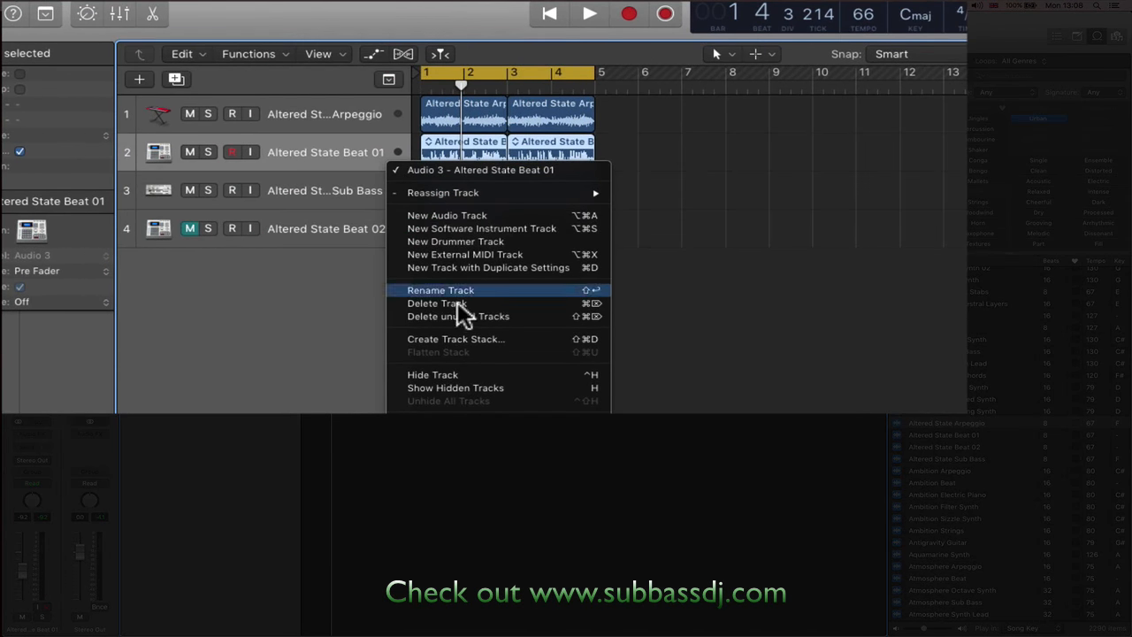
{"action": "mouse_move", "coordinate": [354, 299]}
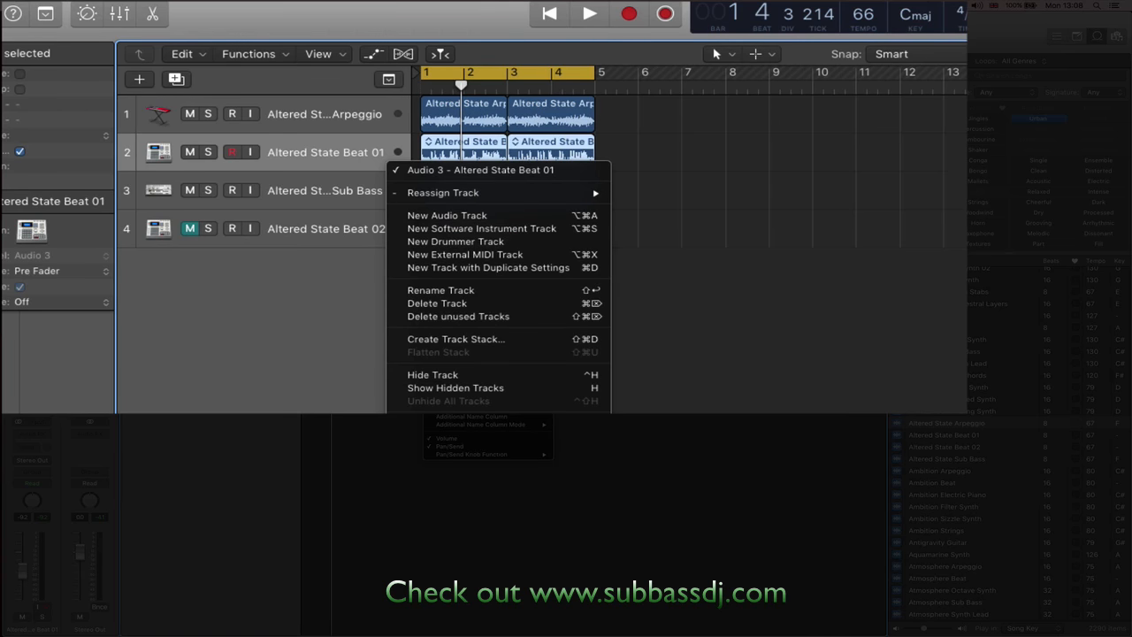
{"action": "left_click", "coordinate": [489, 415]}
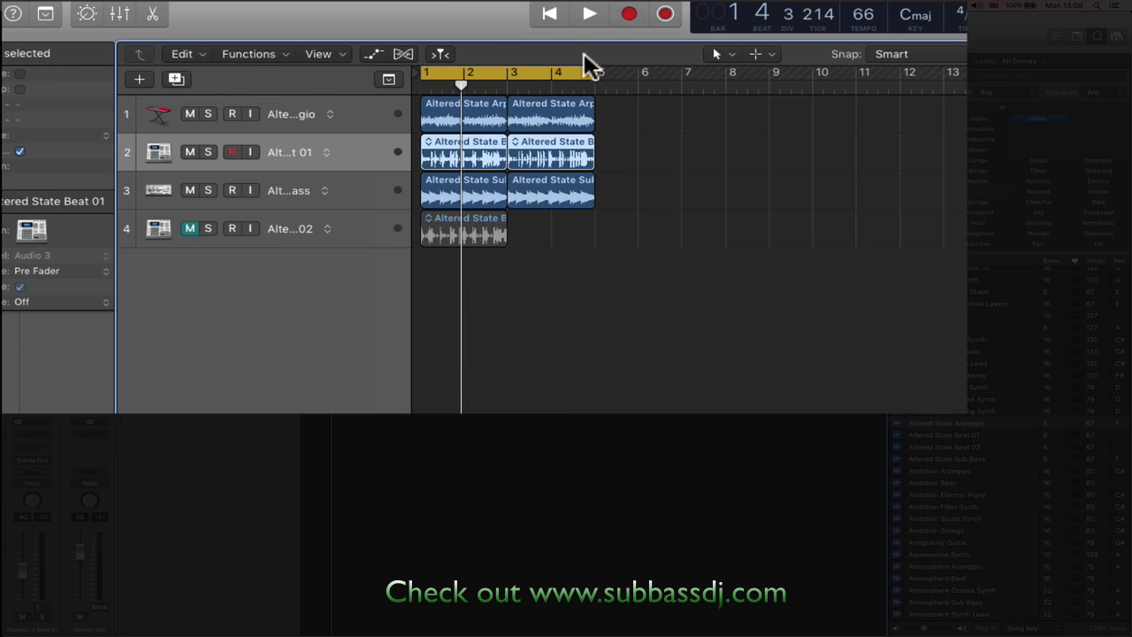
{"action": "left_click", "coordinate": [714, 160]}
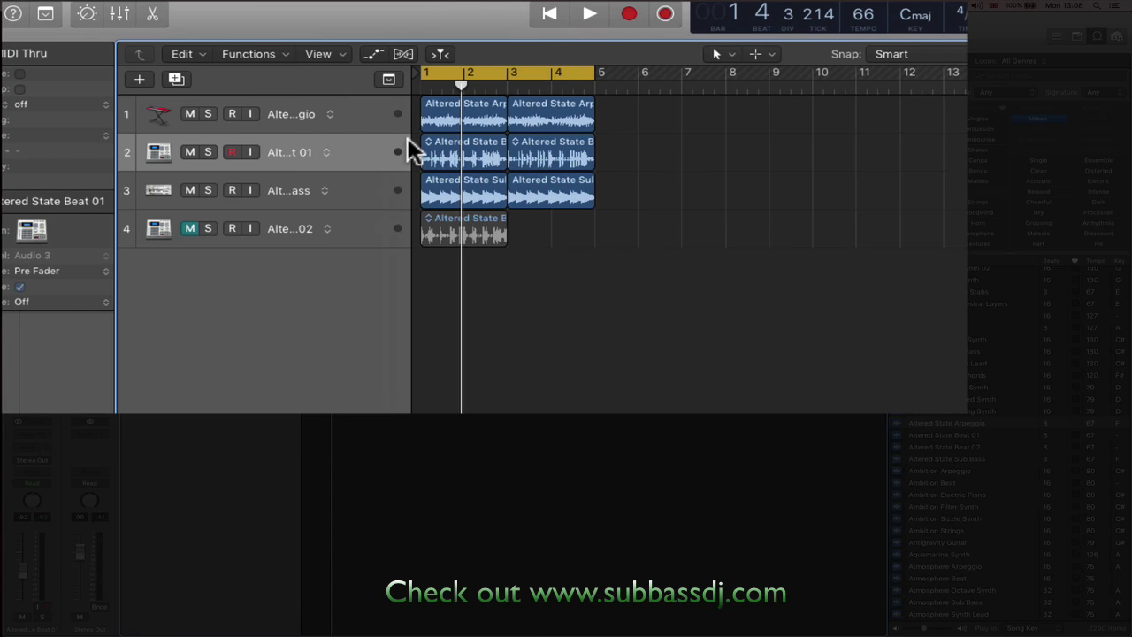
{"action": "left_click_drag", "start_coordinate": [408, 137], "coordinate": [558, 139]}
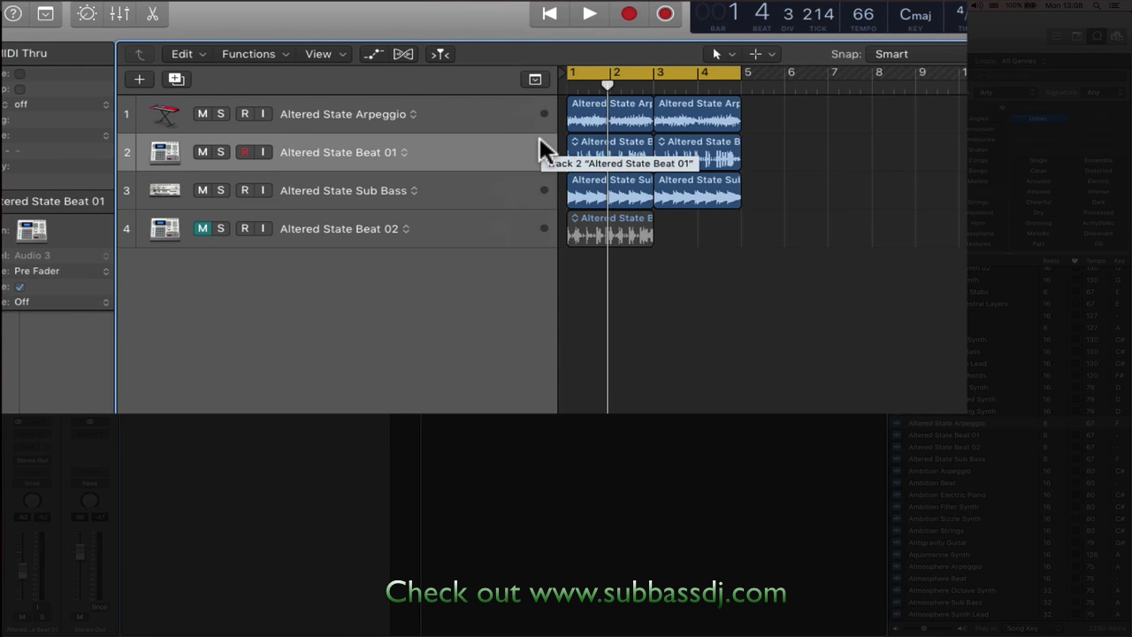
Create a new alternative B on the Altered State Beat 01 track, move the Beat 02 region into it and copy it near bar 3.
{"action": "left_click", "coordinate": [405, 150]}
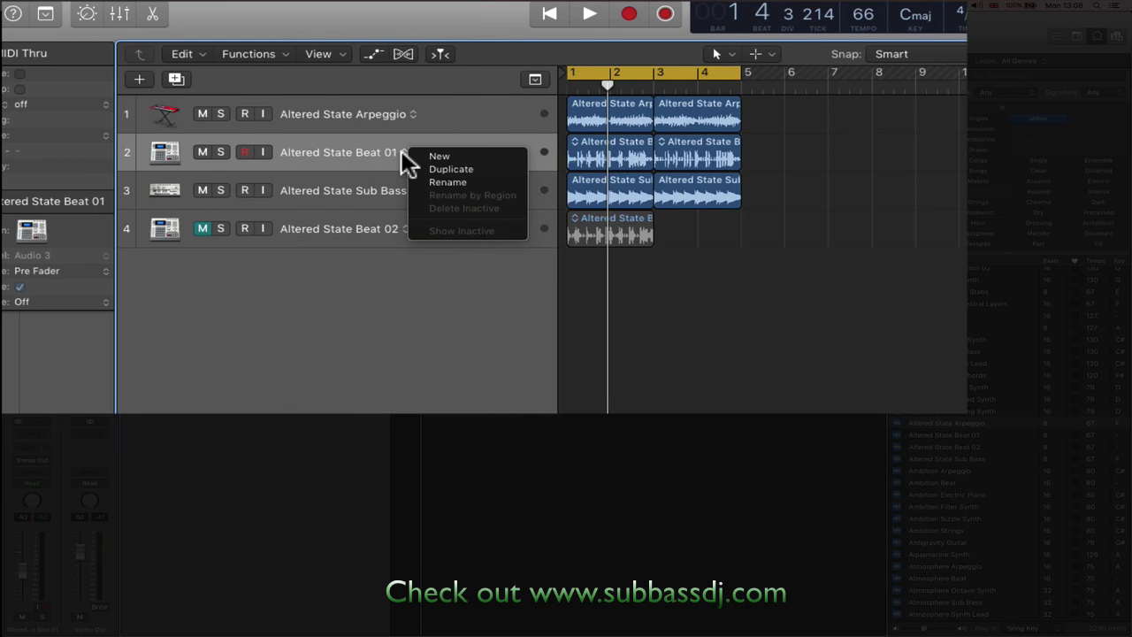
{"action": "left_click", "coordinate": [426, 154]}
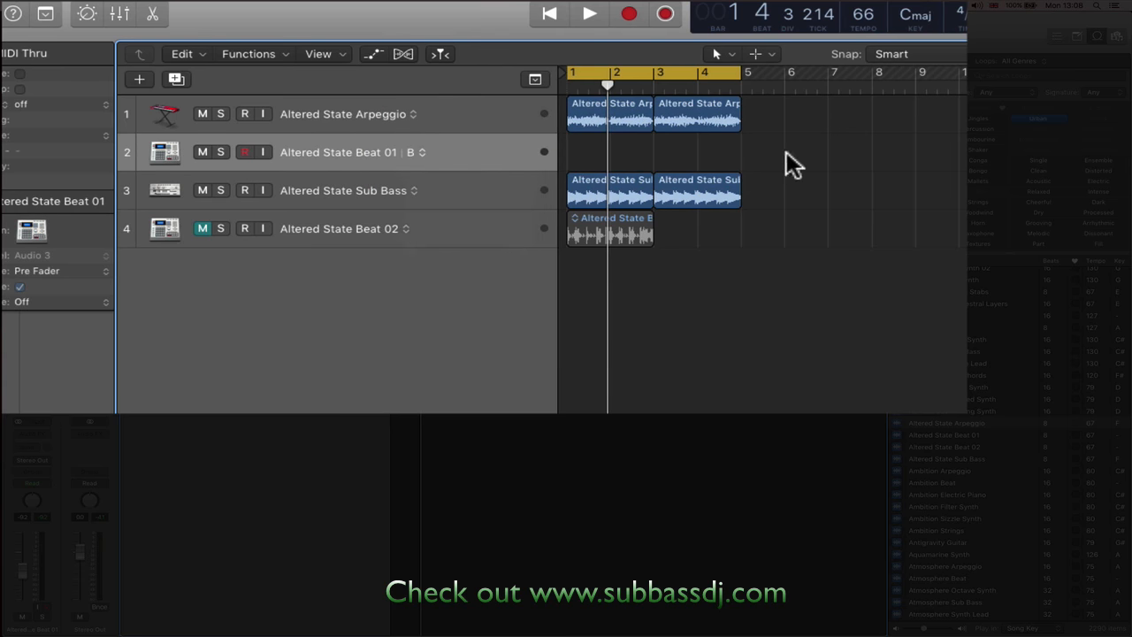
{"action": "left_click_drag", "start_coordinate": [606, 232], "coordinate": [701, 161]}
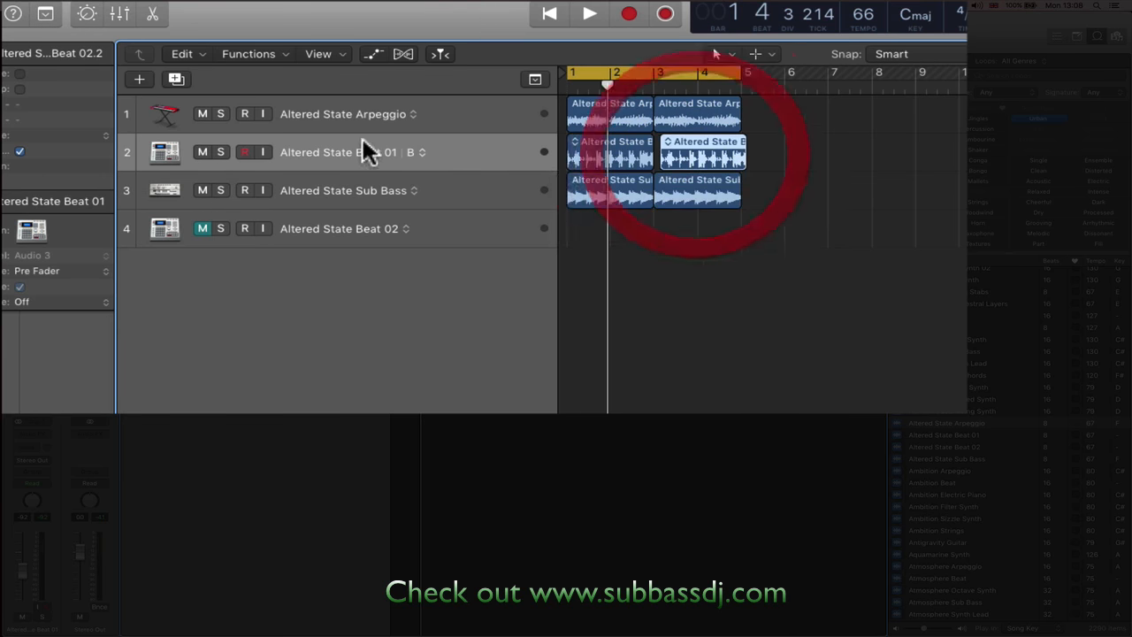
Switch the Altered State Beat 01 track to alternative A and back to B to compare them.
{"action": "left_click", "coordinate": [422, 154]}
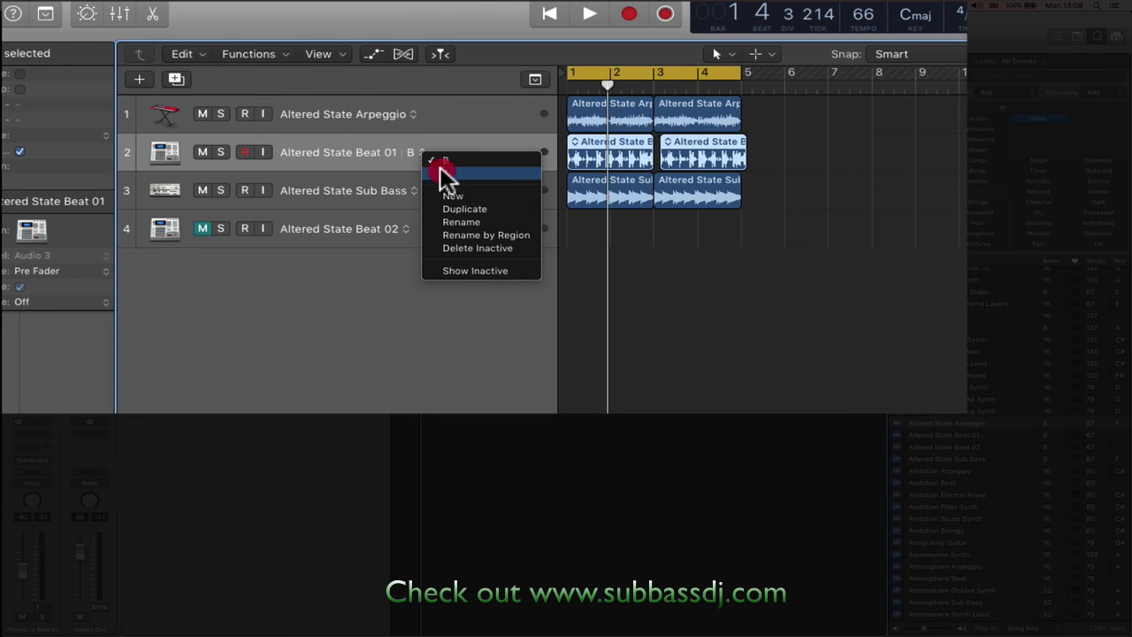
{"action": "left_click", "coordinate": [440, 172]}
{"action": "left_click", "coordinate": [420, 152]}
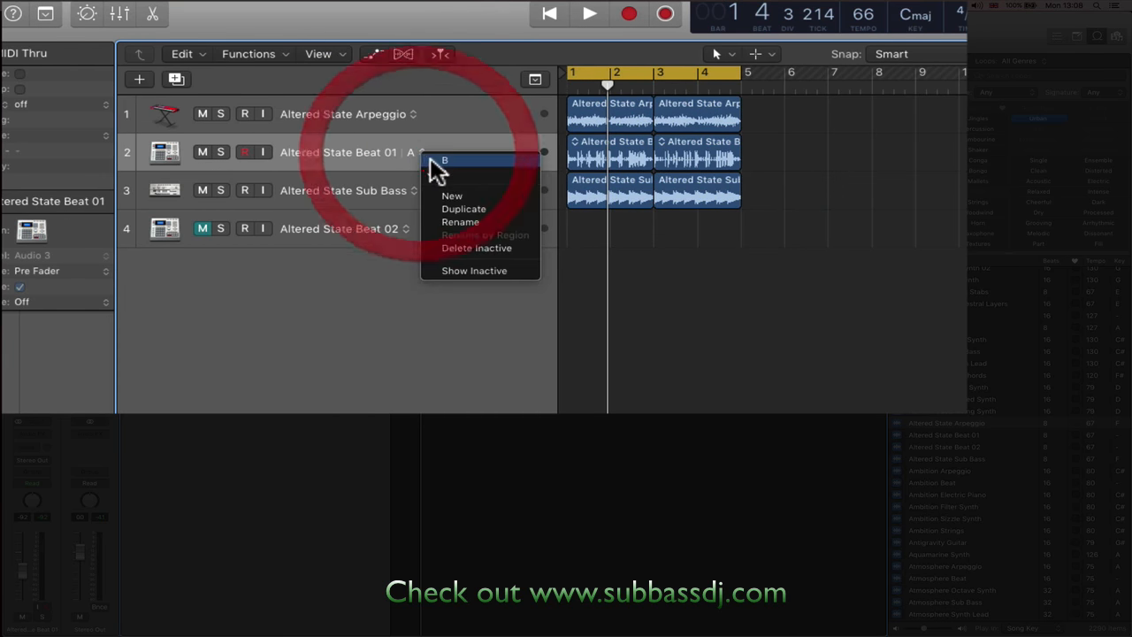
{"action": "left_click", "coordinate": [431, 161]}
Try to align the copied Beat 02 region with bar 3 in alternative B, undoing the edits.
{"action": "left_click_drag", "start_coordinate": [685, 172], "coordinate": [675, 161]}
{"action": "left_click", "coordinate": [774, 151]}
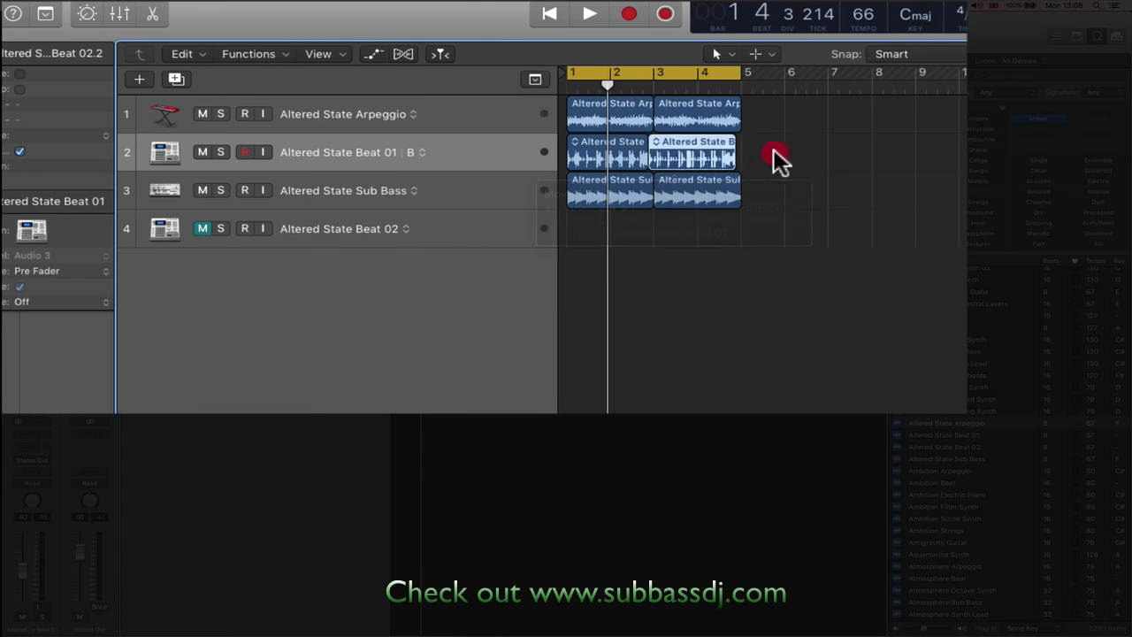
{"action": "left_click", "coordinate": [676, 152]}
{"action": "key", "text": "Delete"}
{"action": "key", "text": "super+z"}
{"action": "key", "text": "super+z"}
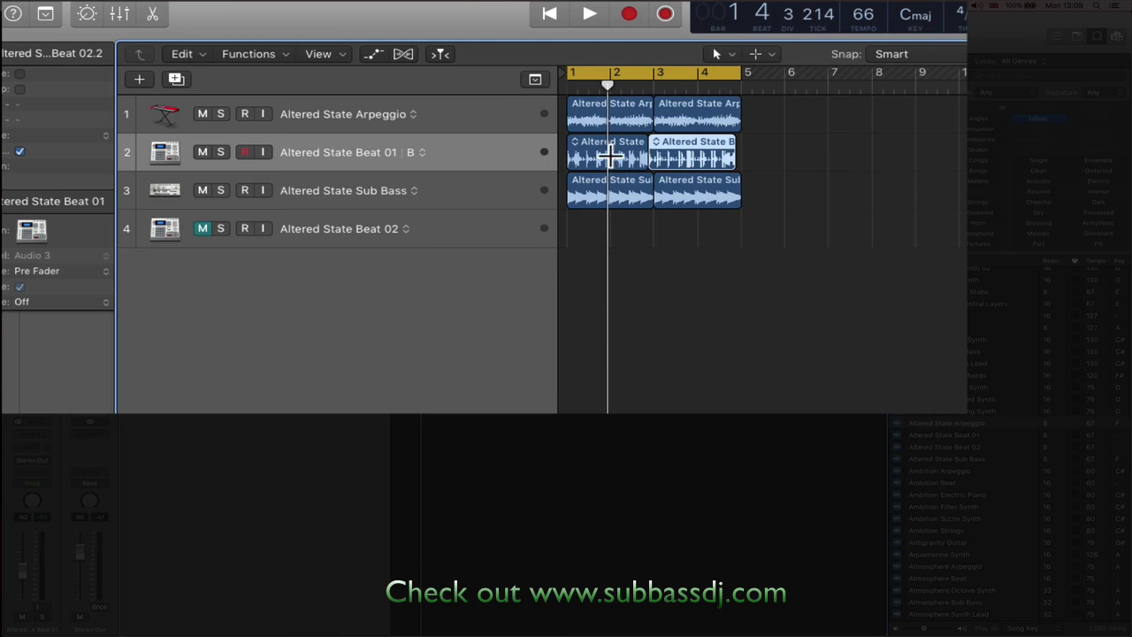
Replace the misaligned second Beat 02 region in alternative B with a fresh copy of the first, starting at bar 3.
{"action": "left_click", "coordinate": [609, 153]}
{"action": "left_click", "coordinate": [705, 156]}
{"action": "key", "text": "Delete"}
{"action": "left_click_drag", "start_coordinate": [626, 152], "coordinate": [719, 155]}
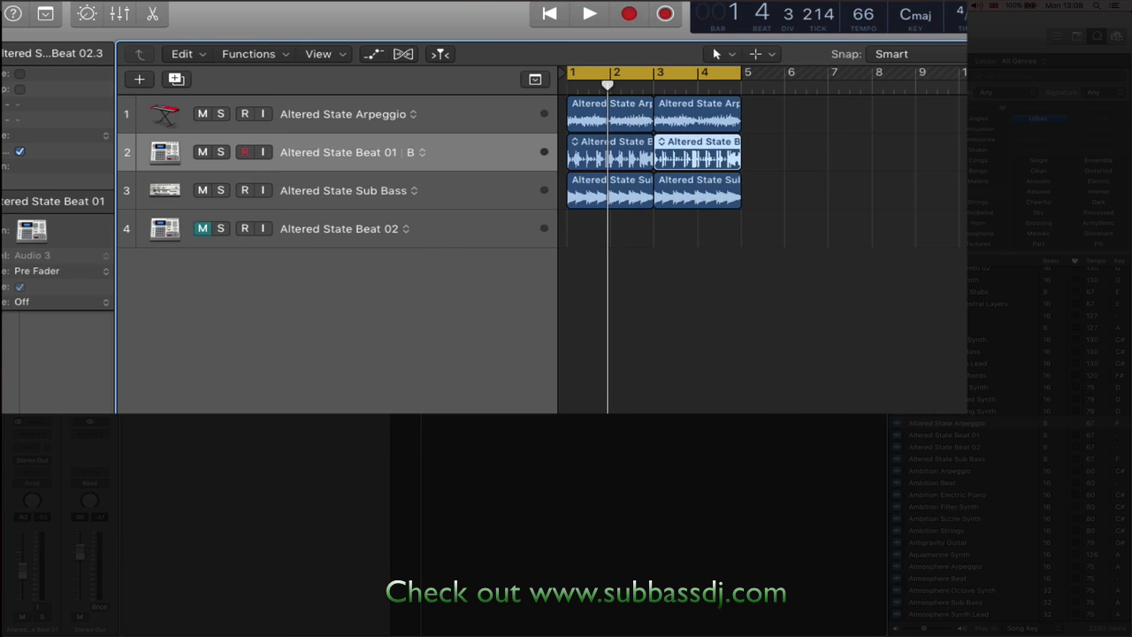
Duplicate the Altered State Beat 01 track with its settings and copy its two regions onto the new track.
{"action": "left_click", "coordinate": [419, 152]}
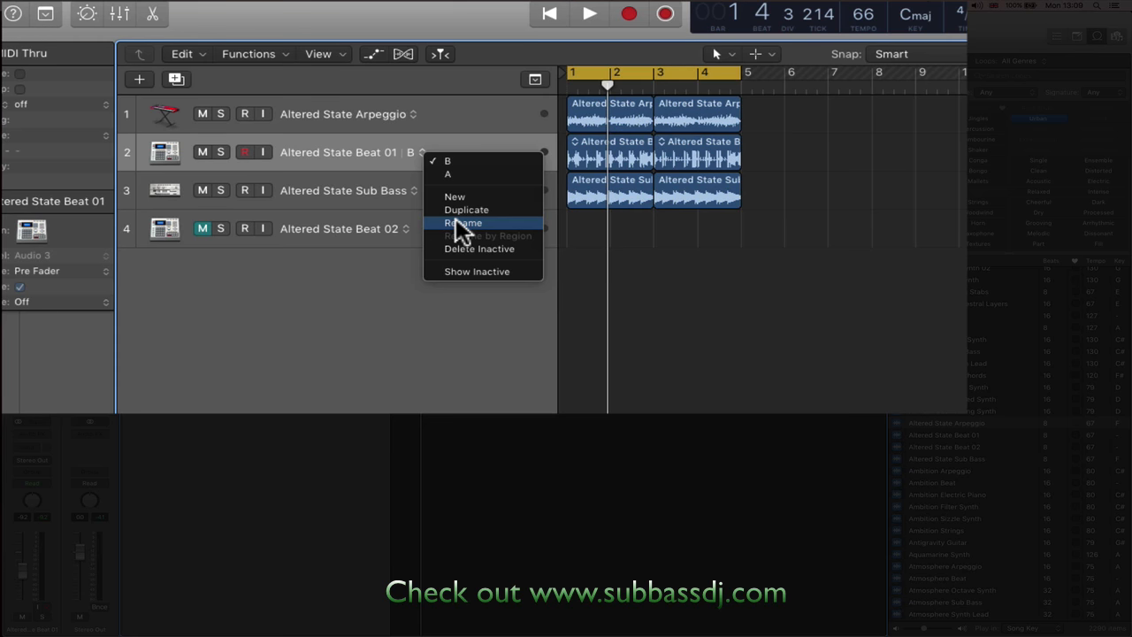
{"action": "left_click", "coordinate": [852, 278]}
{"action": "left_click", "coordinate": [464, 160]}
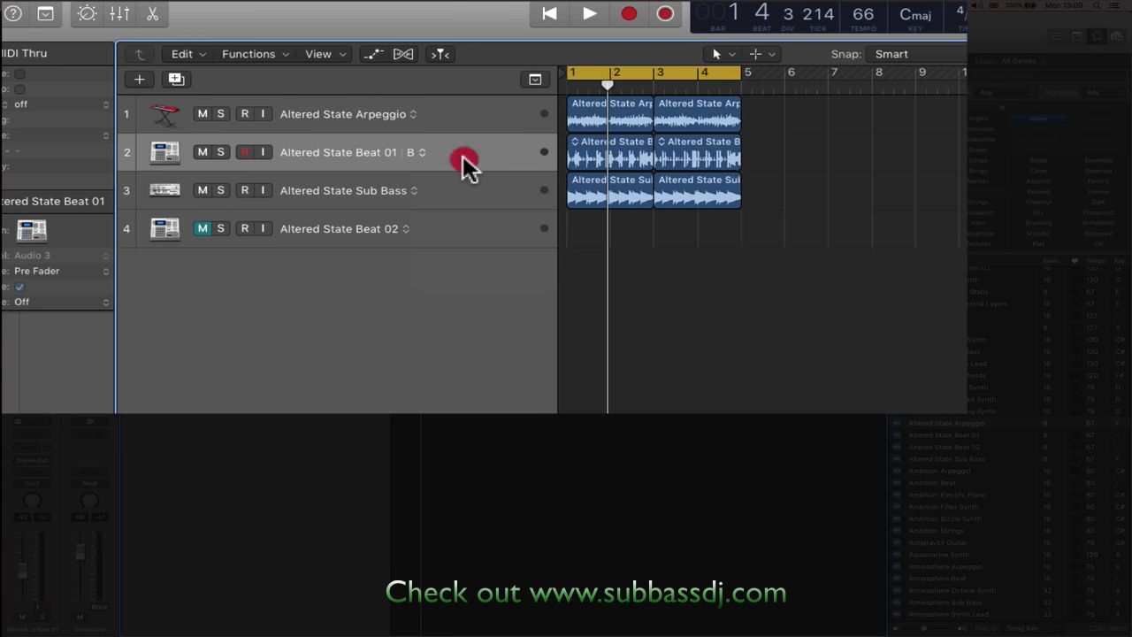
{"action": "key", "text": "super+d"}
{"action": "left_click", "coordinate": [904, 194]}
{"action": "left_click_drag", "start_coordinate": [812, 159], "coordinate": [593, 185]}
Alternate the mutes between the Altered State Beat 01 track and the duplicate Audio 5 track, leaving both unmuted.
{"action": "left_click", "coordinate": [203, 190]}
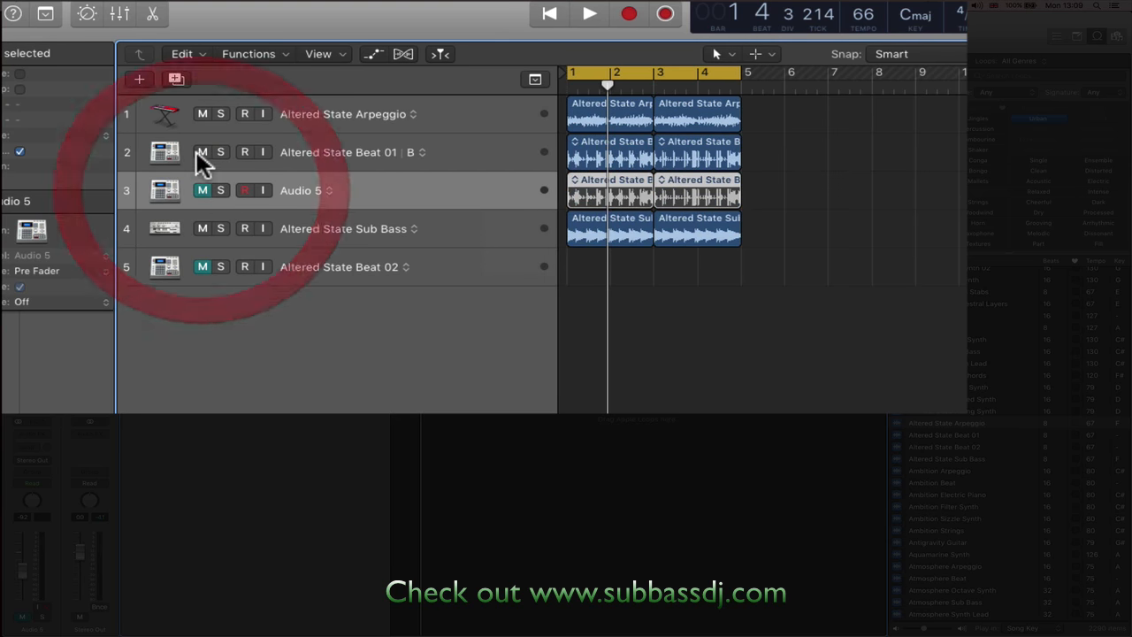
{"action": "left_click", "coordinate": [202, 152]}
{"action": "left_click", "coordinate": [203, 190]}
{"action": "left_click", "coordinate": [199, 154]}
Delete the duplicate Audio 5 track together with its regions.
{"action": "left_click", "coordinate": [373, 190]}
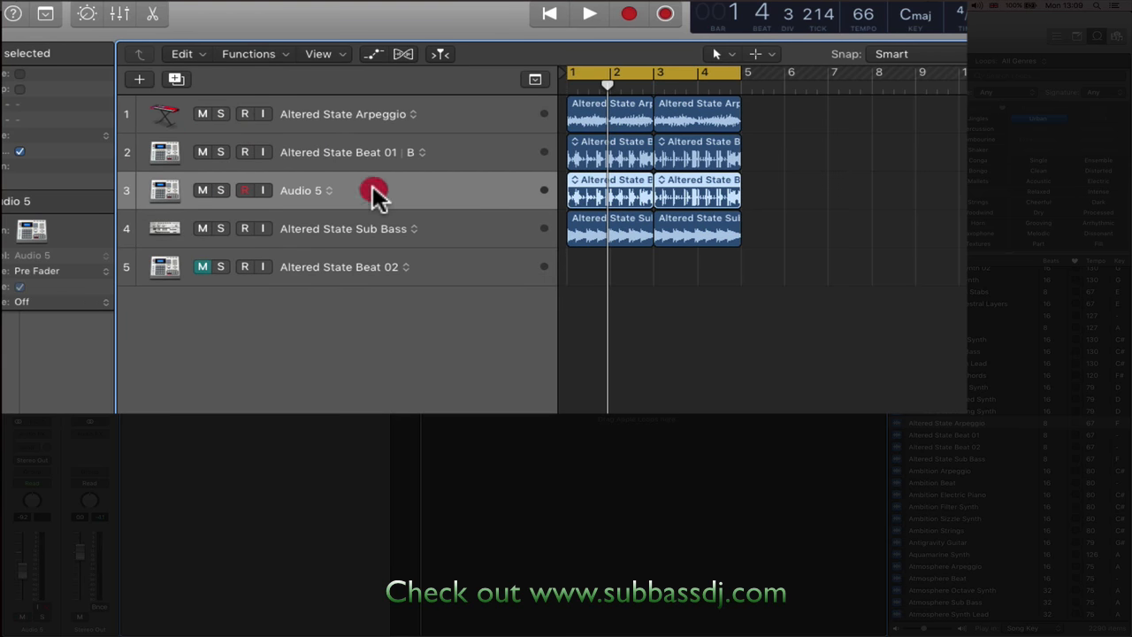
{"action": "key", "text": "Delete"}
{"action": "key", "text": "Delete"}
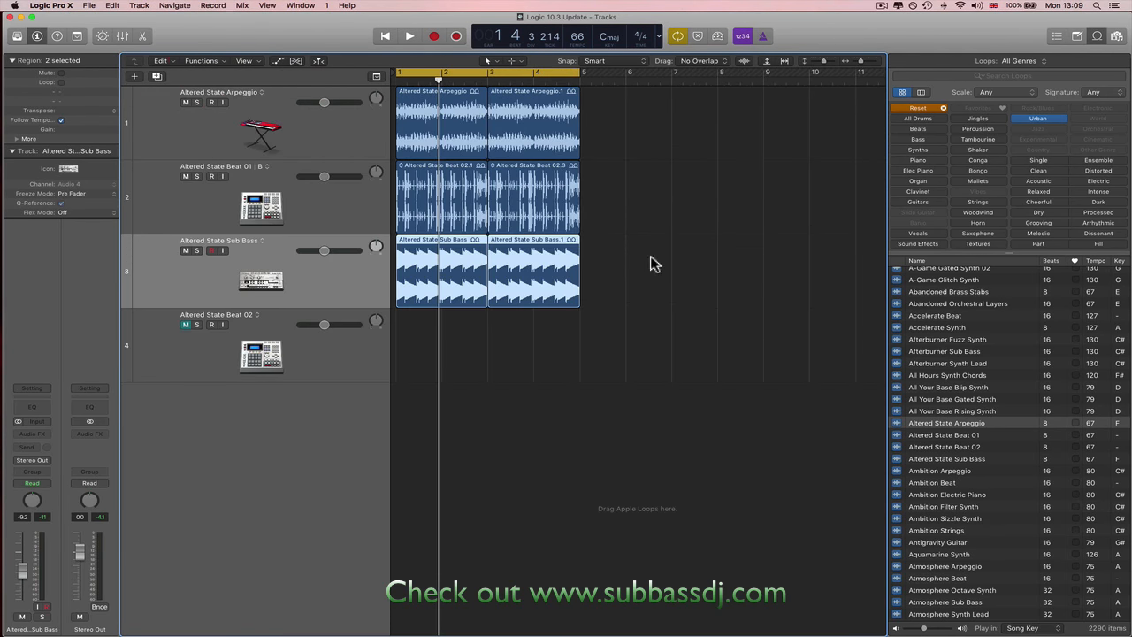
Deselect the Sub Bass regions, move the playhead to beat 2 of bar 1 and set the cycle range to bars 1 to 3.
{"action": "left_click", "coordinate": [646, 258]}
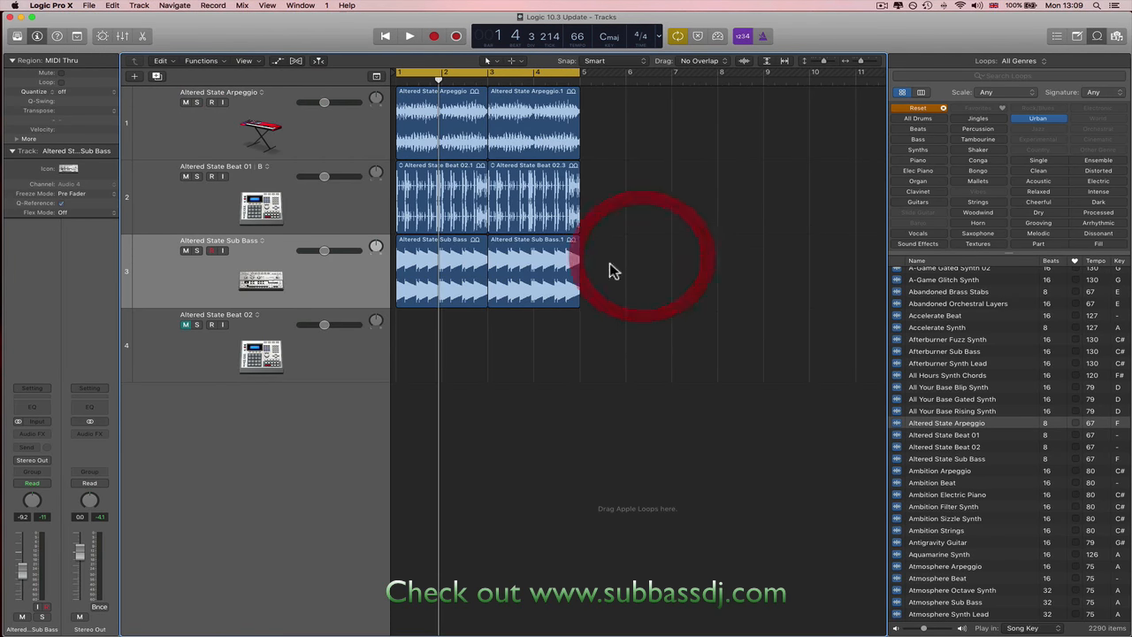
{"action": "left_click_drag", "start_coordinate": [619, 319], "coordinate": [333, 4]}
{"action": "left_click", "coordinate": [424, 78]}
{"action": "left_click_drag", "start_coordinate": [399, 72], "coordinate": [553, 76]}
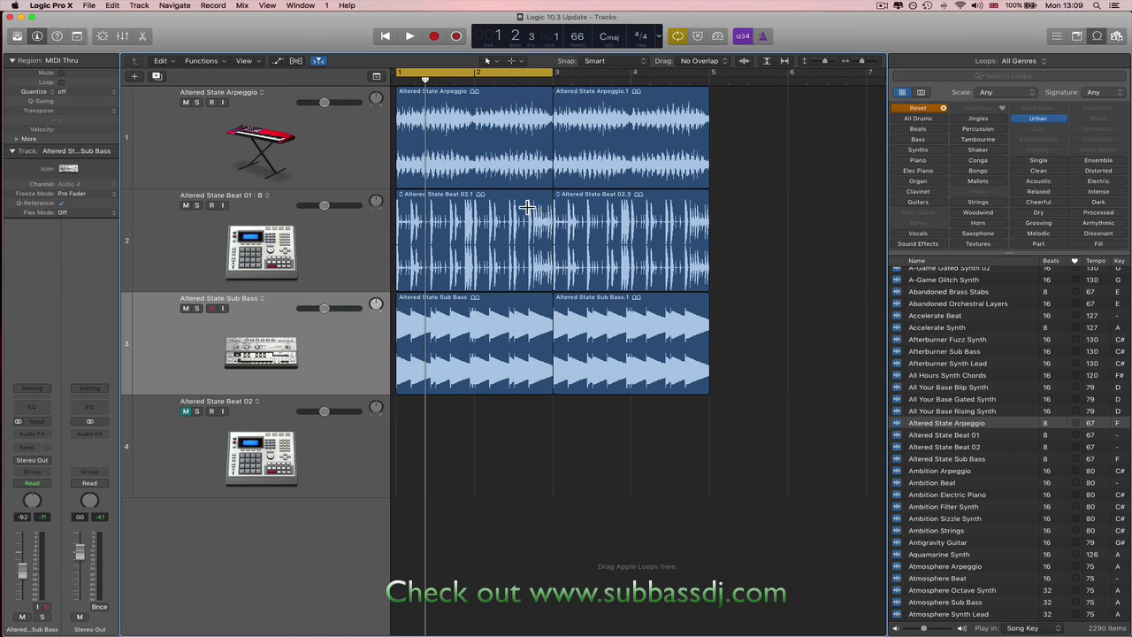
Split off about the last beat of the first Altered State Beat 01 region before bar 3 and open it in the audio editor.
{"action": "left_click_drag", "start_coordinate": [528, 204], "coordinate": [553, 207]}
{"action": "left_click", "coordinate": [547, 209]}
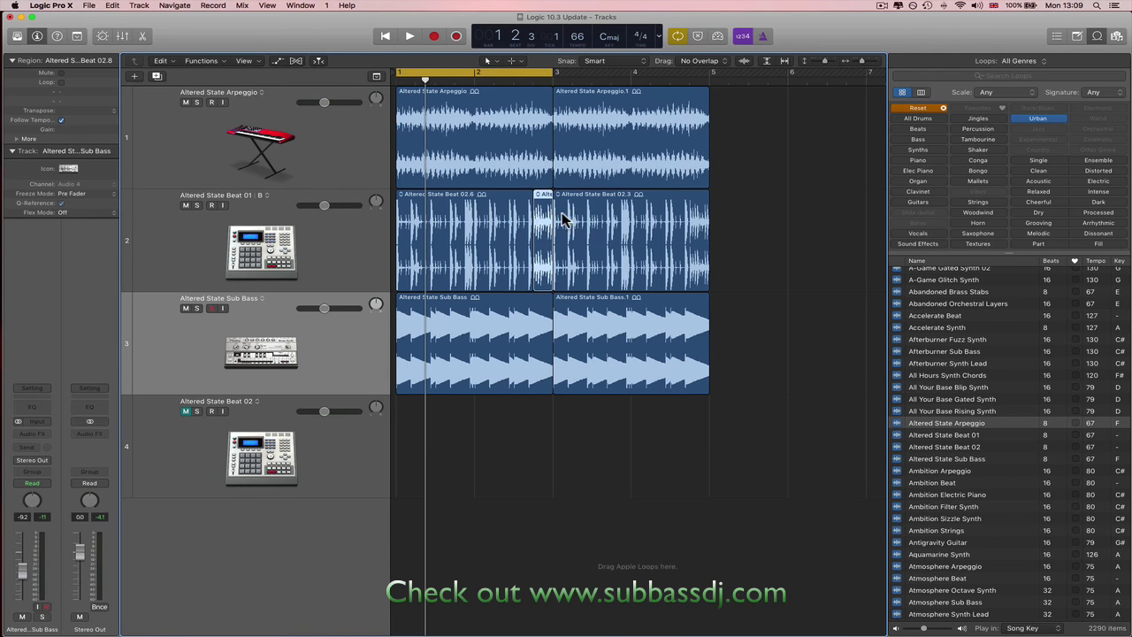
{"action": "double_click", "coordinate": [540, 216]}
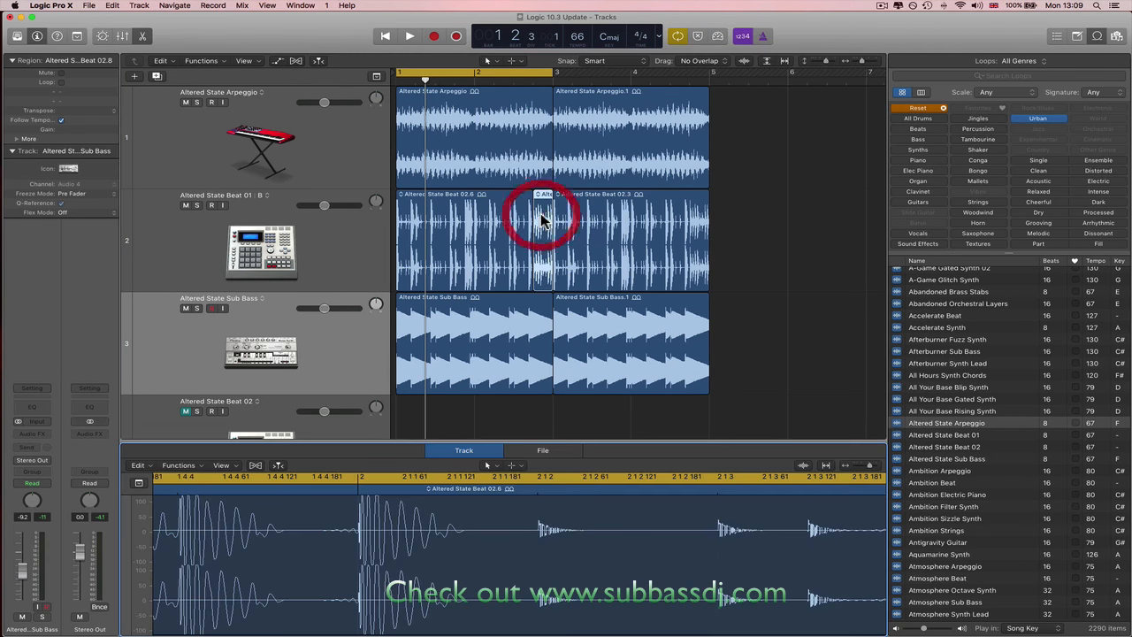
Open Selection-based Processing for the short split-off Altered State Beat 01 region just before bar 3.
{"action": "left_click", "coordinate": [188, 468]}
{"action": "left_click", "coordinate": [193, 491]}
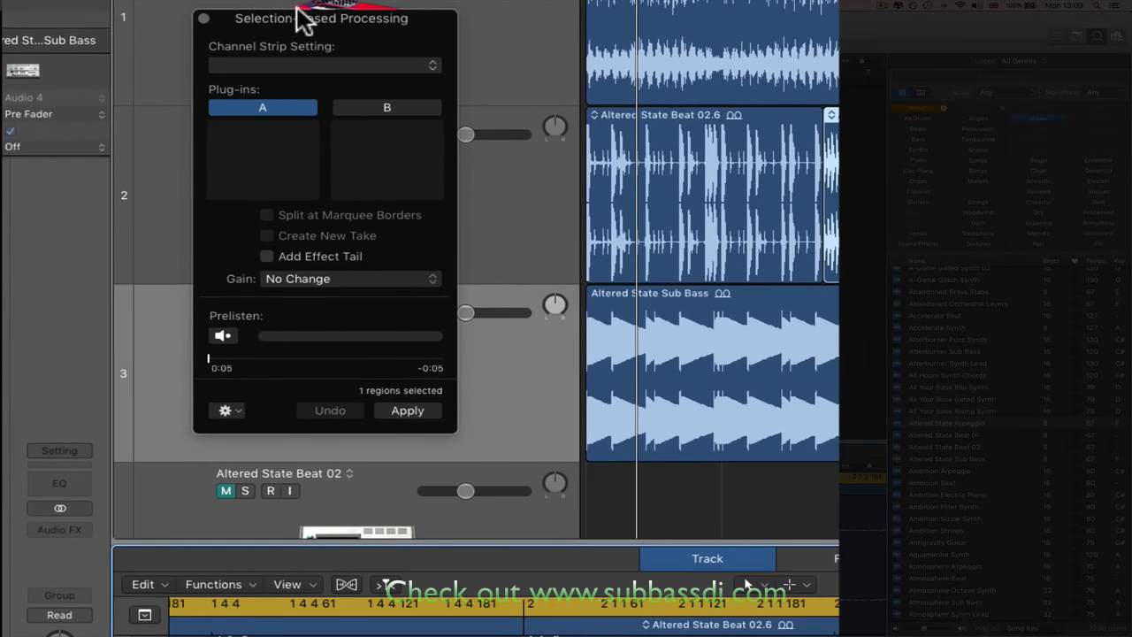
{"action": "left_click_drag", "start_coordinate": [289, 29], "coordinate": [306, 176]}
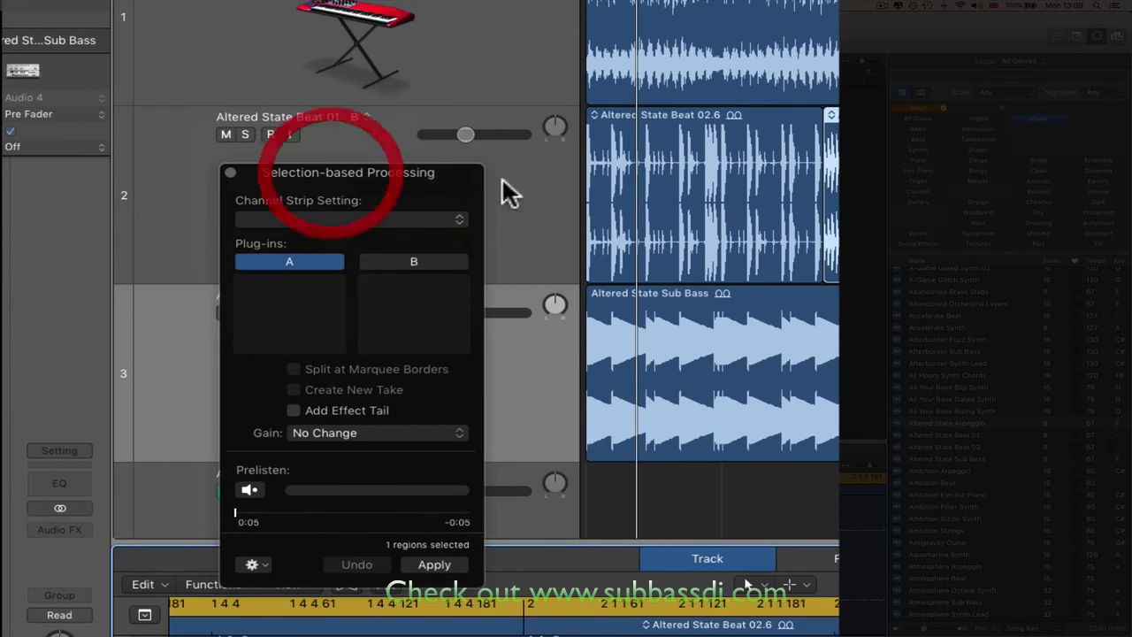
{"action": "left_click_drag", "start_coordinate": [383, 177], "coordinate": [383, 0]}
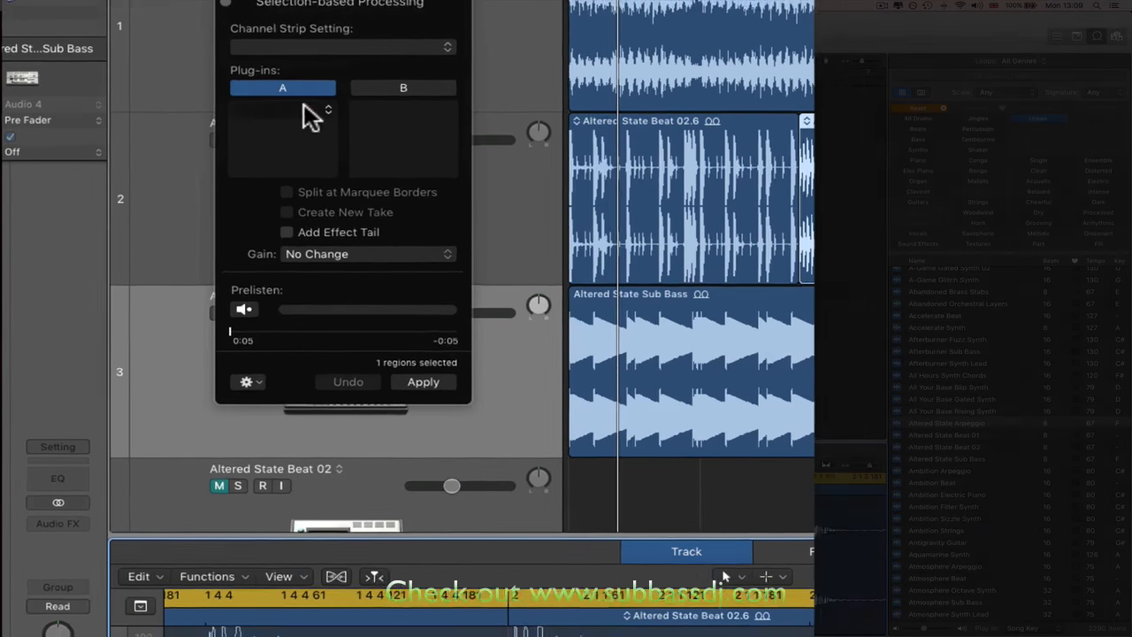
Add a Channel EQ to plug-in chain A and adjust its curve at the low and high ends.
{"action": "left_click", "coordinate": [310, 113]}
{"action": "mouse_move", "coordinate": [266, 170]}
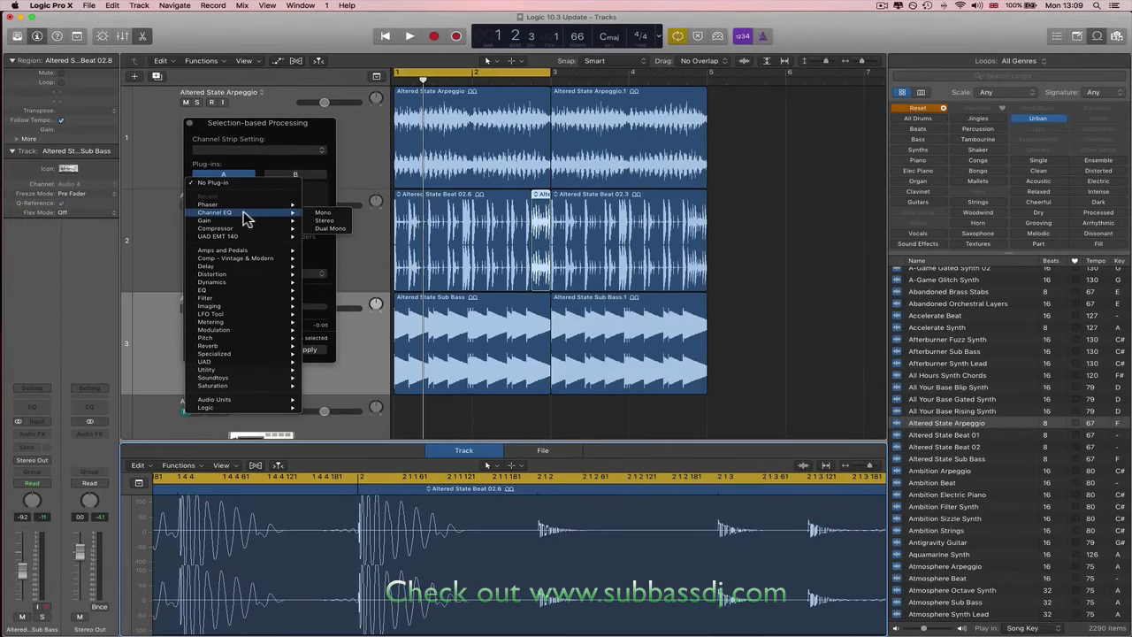
{"action": "left_click", "coordinate": [318, 214]}
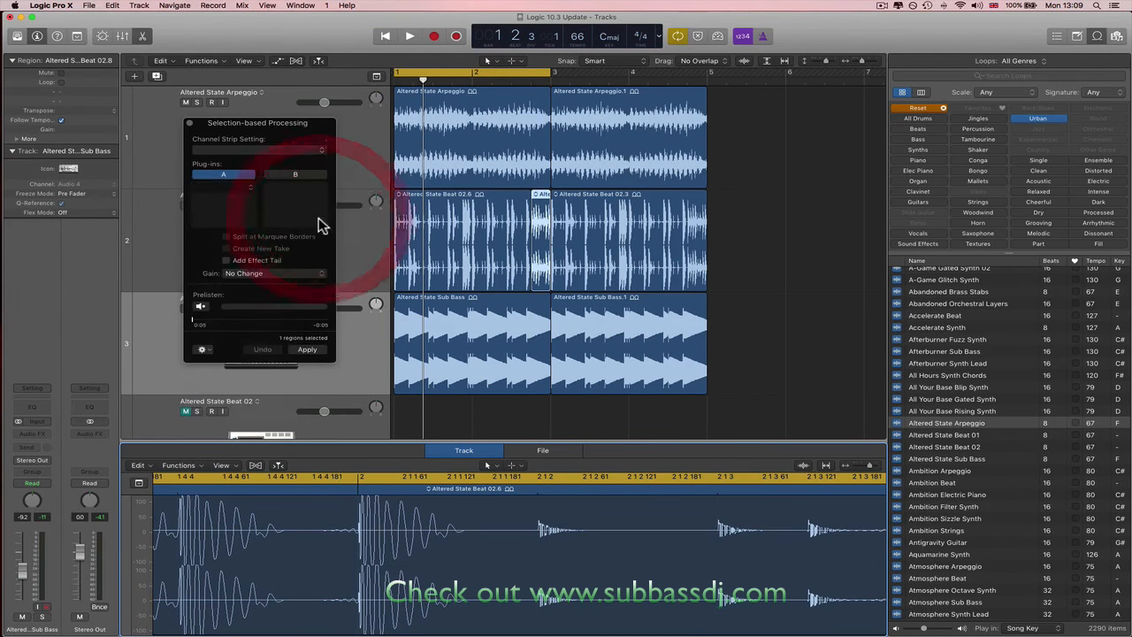
{"action": "left_click_drag", "start_coordinate": [99, 207], "coordinate": [312, 216]}
{"action": "left_click_drag", "start_coordinate": [589, 223], "coordinate": [558, 210]}
{"action": "left_click", "coordinate": [37, 42]}
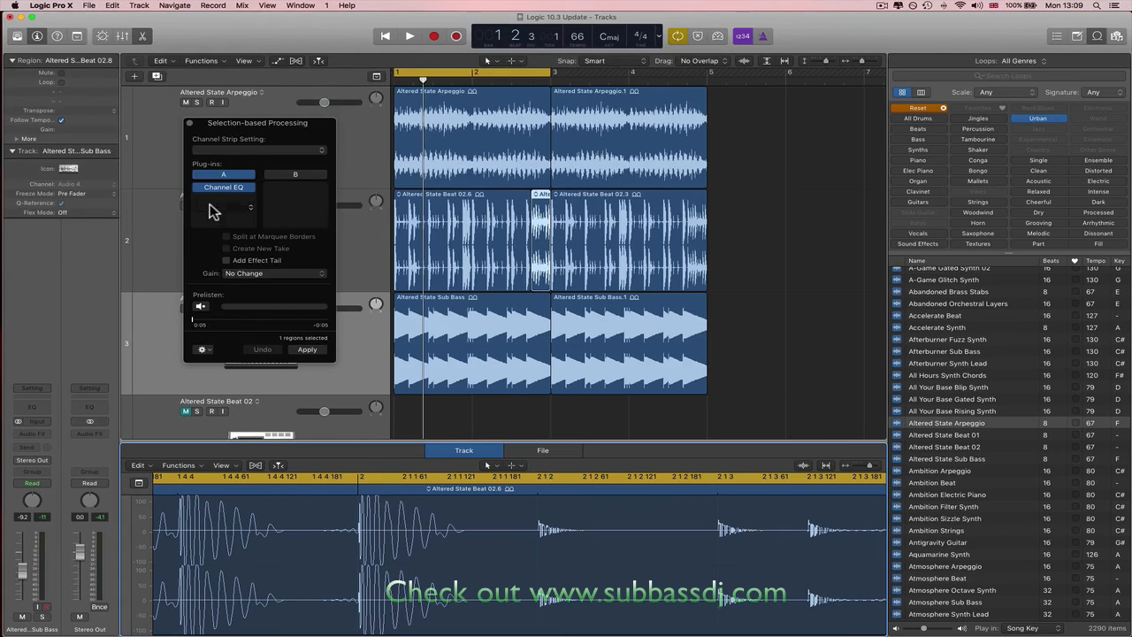
Add the SilverVerb reverb below the Channel EQ in chain A and choose its Ambience preset.
{"action": "left_click", "coordinate": [214, 200]}
{"action": "mouse_move", "coordinate": [235, 224]}
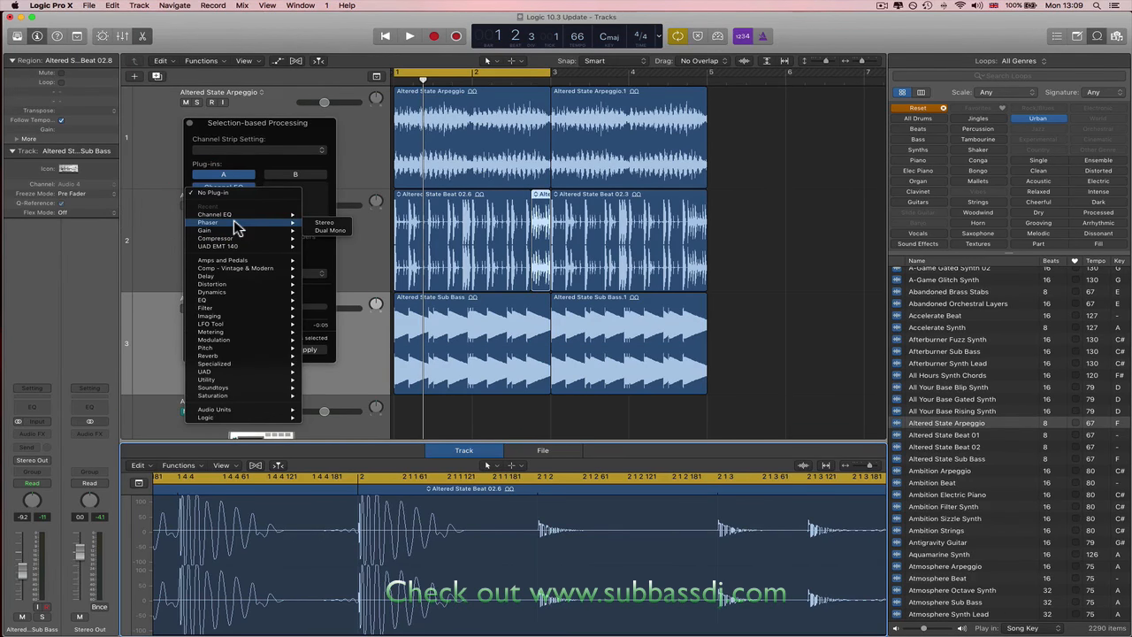
{"action": "mouse_move", "coordinate": [241, 354]}
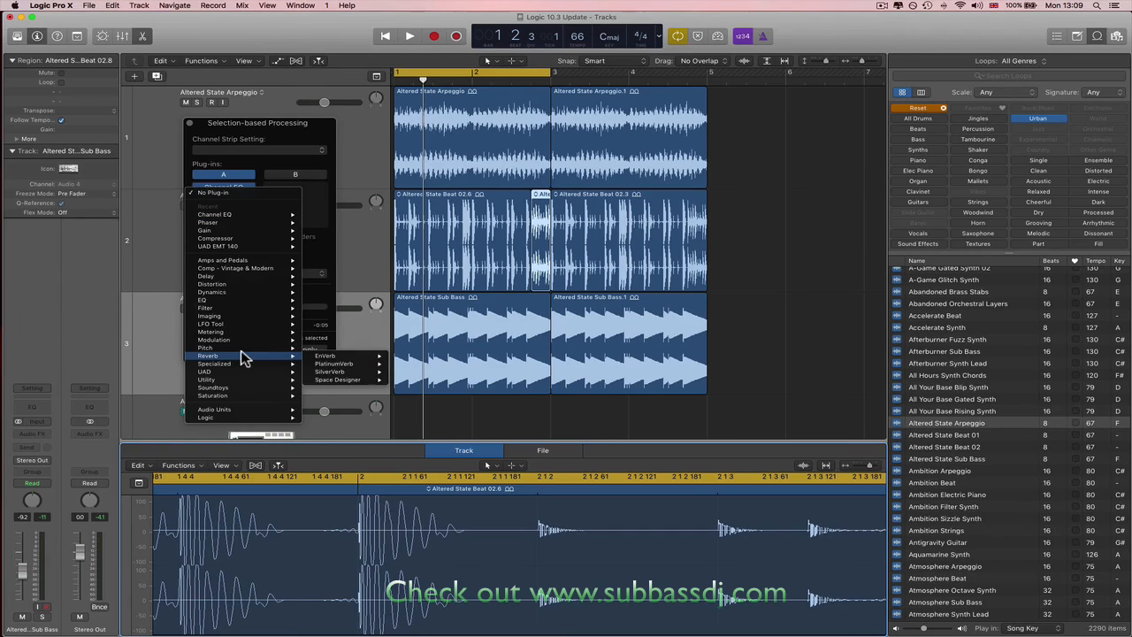
{"action": "mouse_move", "coordinate": [339, 366]}
{"action": "left_click", "coordinate": [411, 371]}
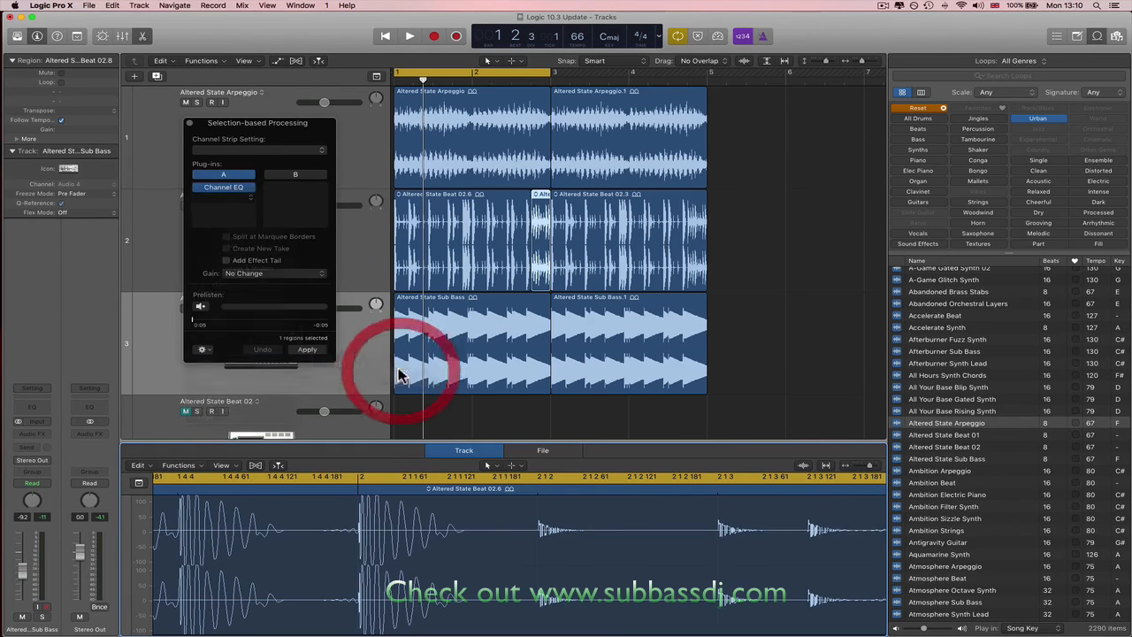
{"action": "left_click", "coordinate": [113, 55]}
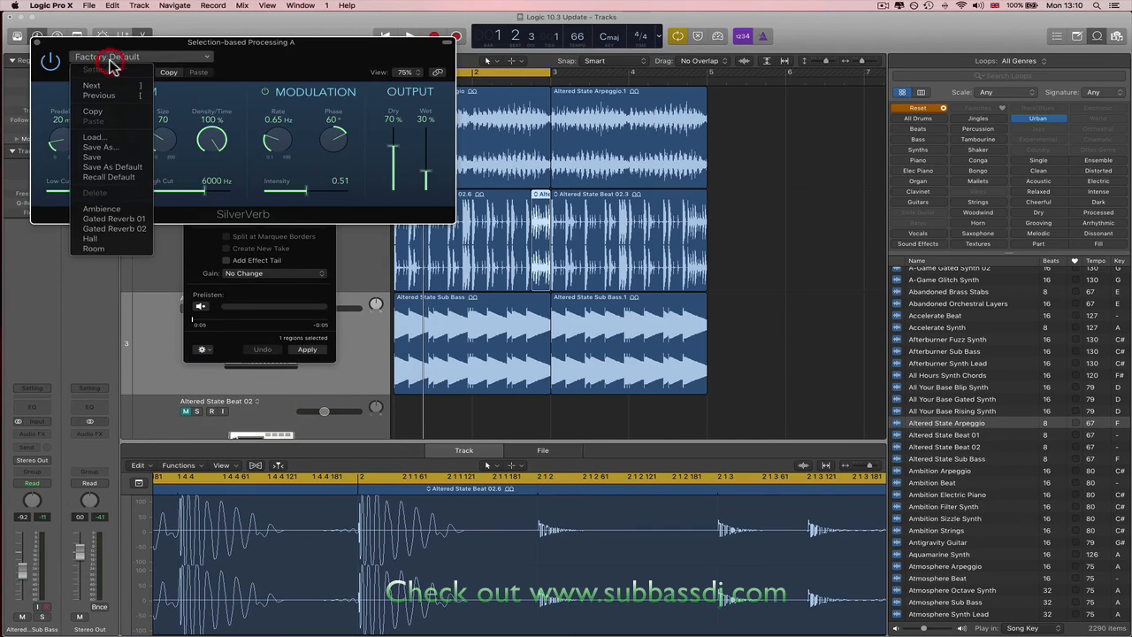
{"action": "left_click", "coordinate": [125, 210]}
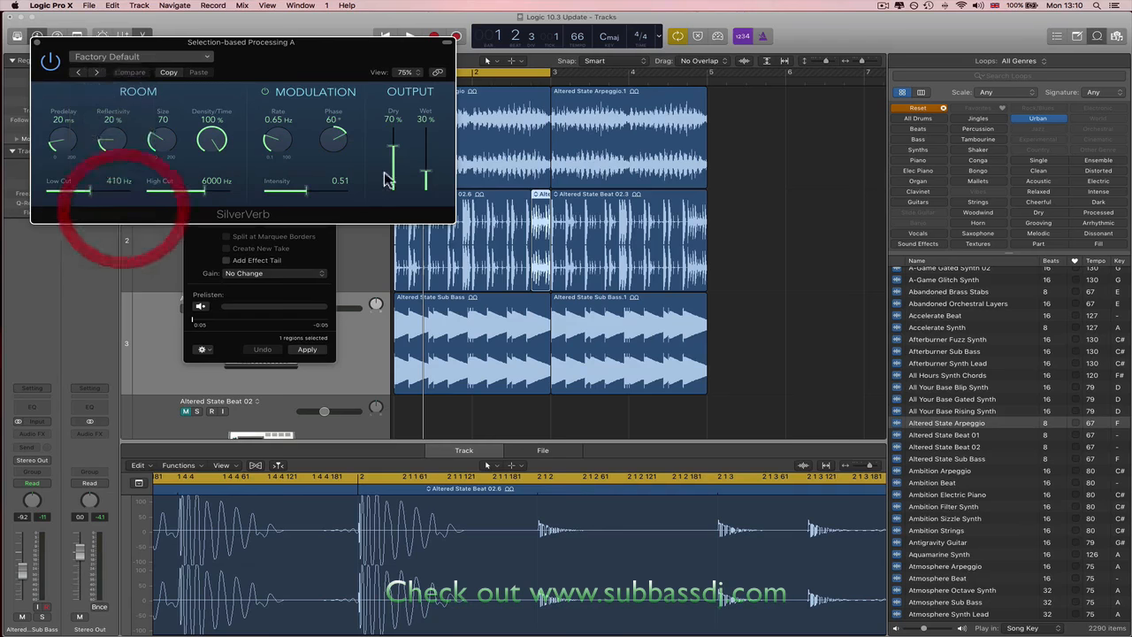
{"action": "left_click", "coordinate": [37, 42]}
{"action": "left_click_drag", "start_coordinate": [245, 126], "coordinate": [248, 111]}
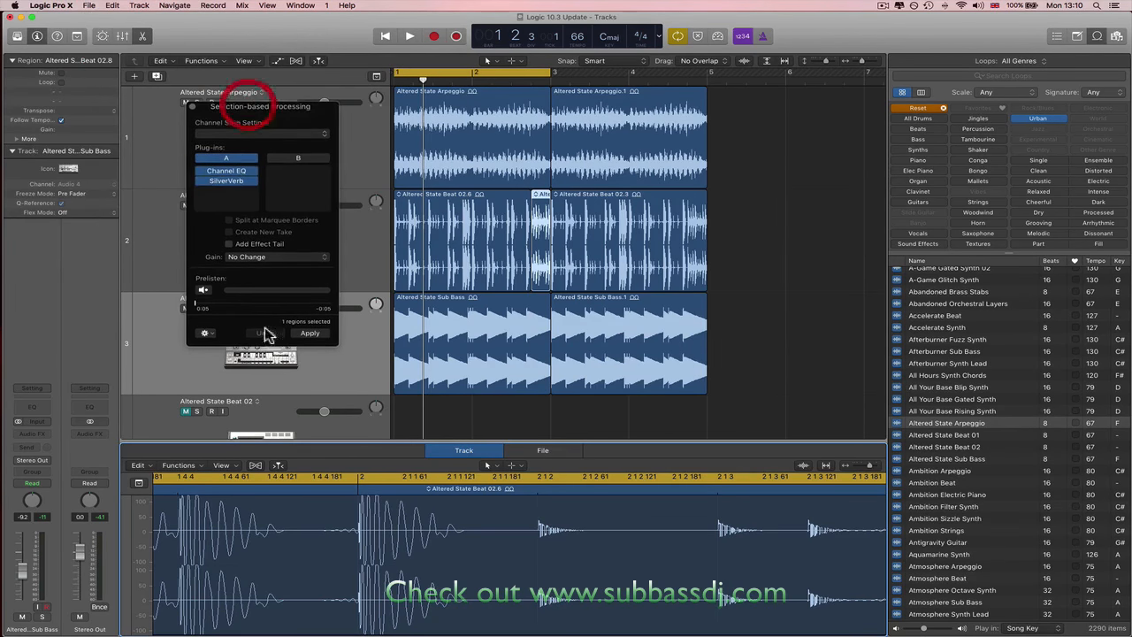
Prelisten to the region with chain A's plug-ins active, with both bypassed, and with both active again.
{"action": "left_click", "coordinate": [203, 292]}
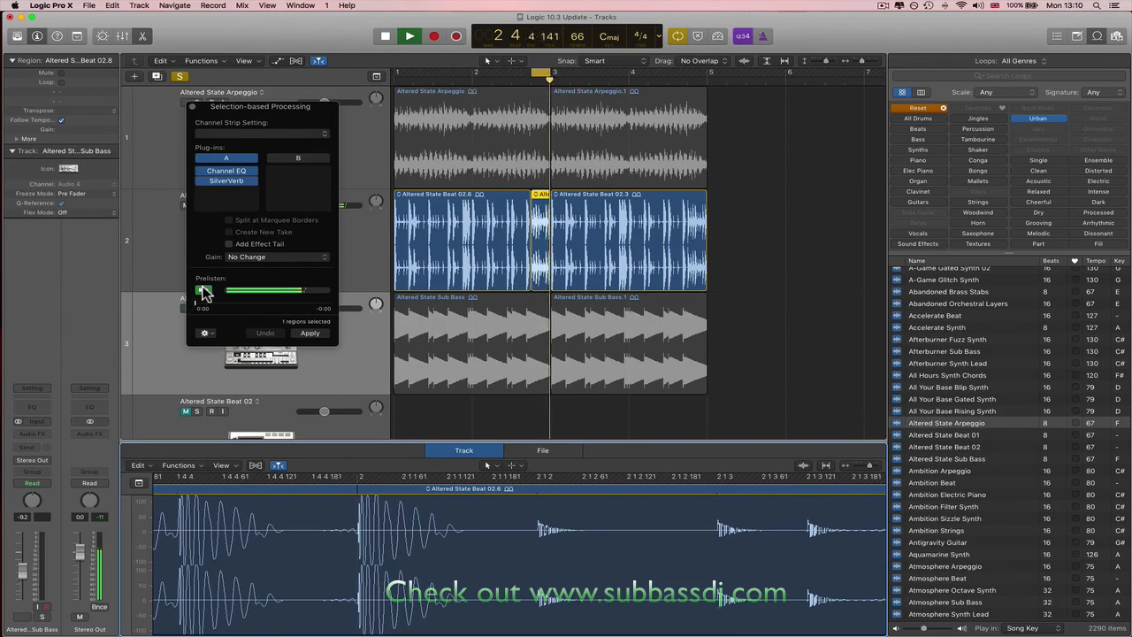
{"action": "left_click", "coordinate": [203, 291]}
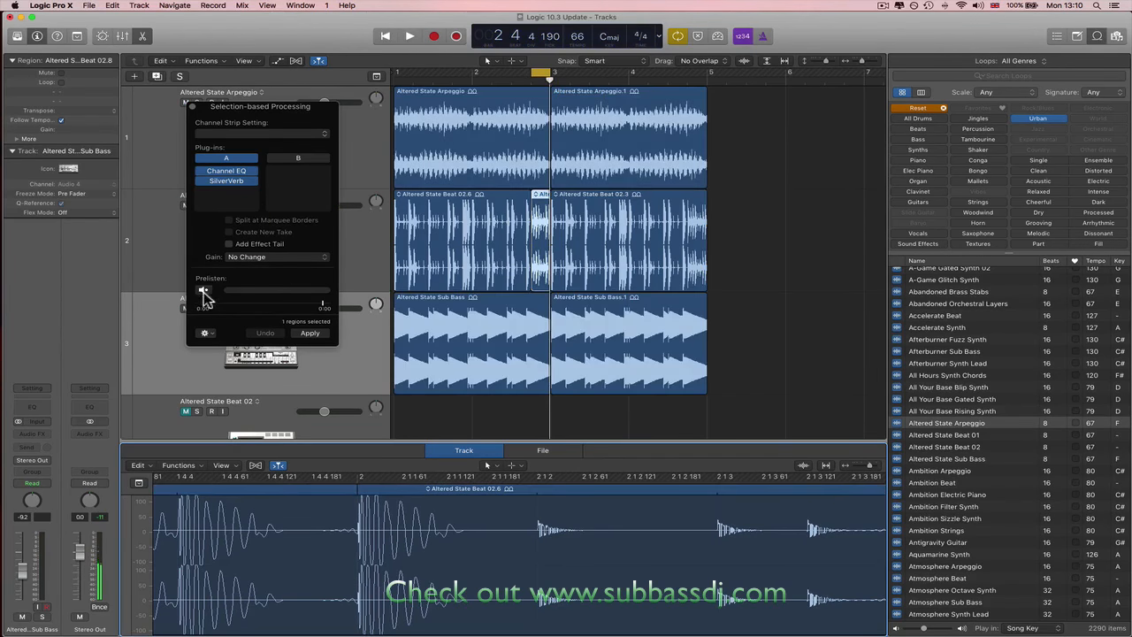
{"action": "left_click", "coordinate": [202, 174]}
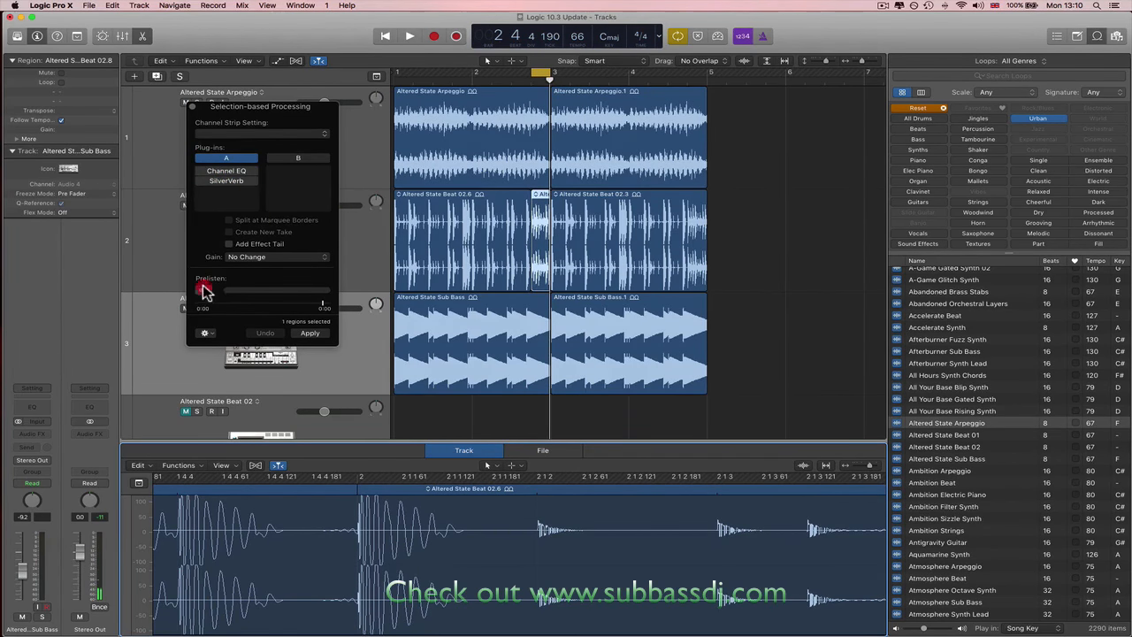
{"action": "left_click", "coordinate": [204, 292]}
{"action": "left_click", "coordinate": [204, 292]}
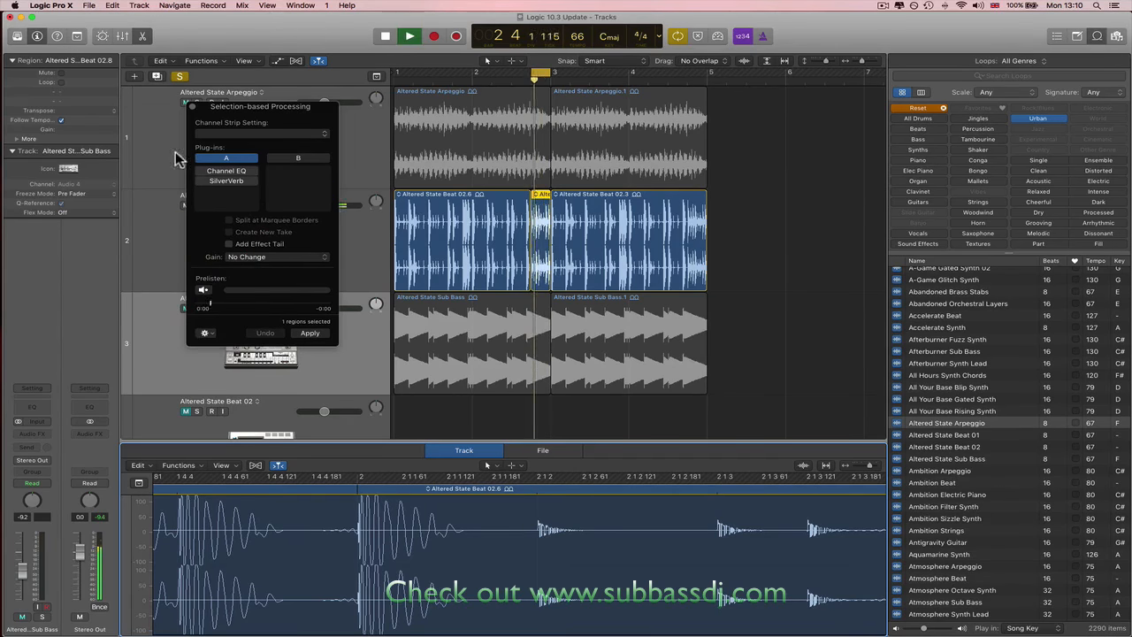
{"action": "left_click", "coordinate": [202, 175]}
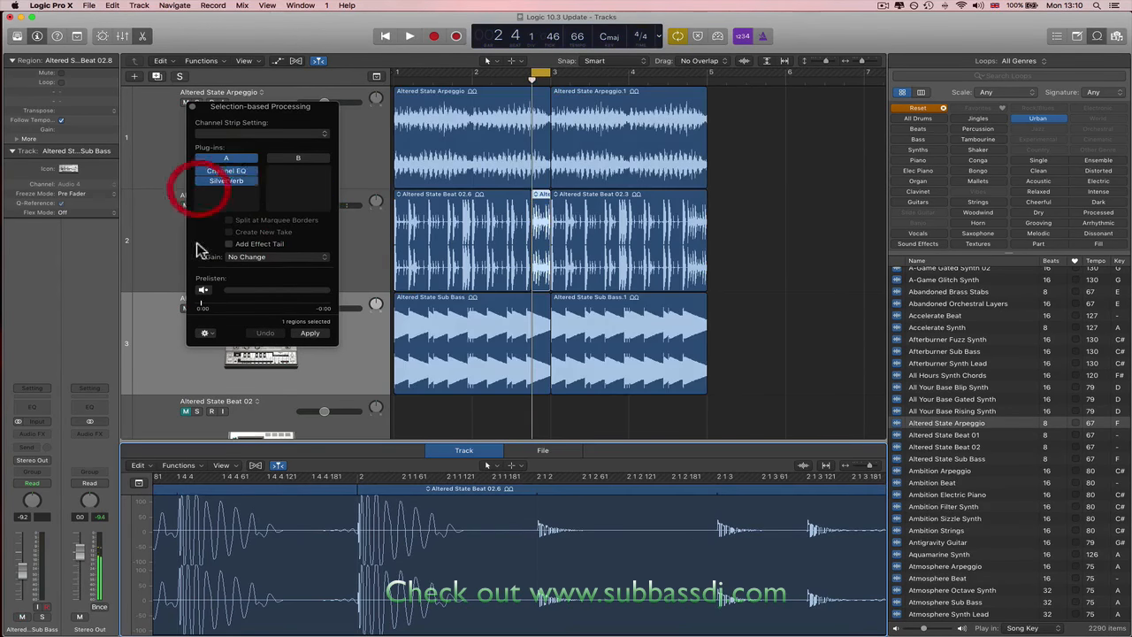
{"action": "left_click", "coordinate": [203, 292]}
{"action": "left_click", "coordinate": [204, 292]}
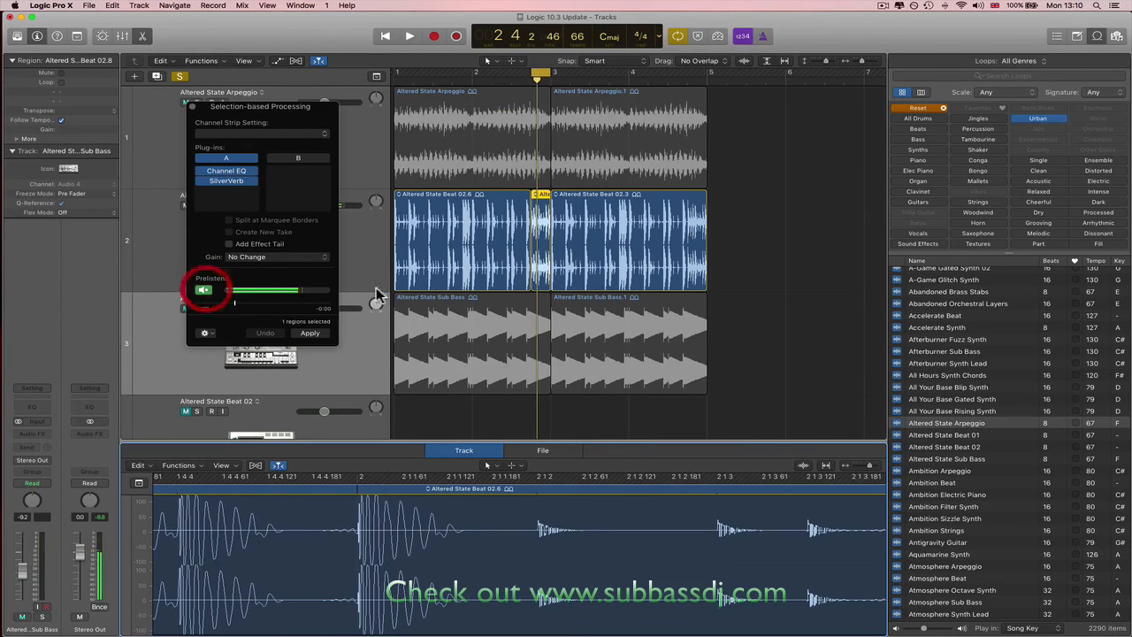
{"action": "key", "text": "super+a"}
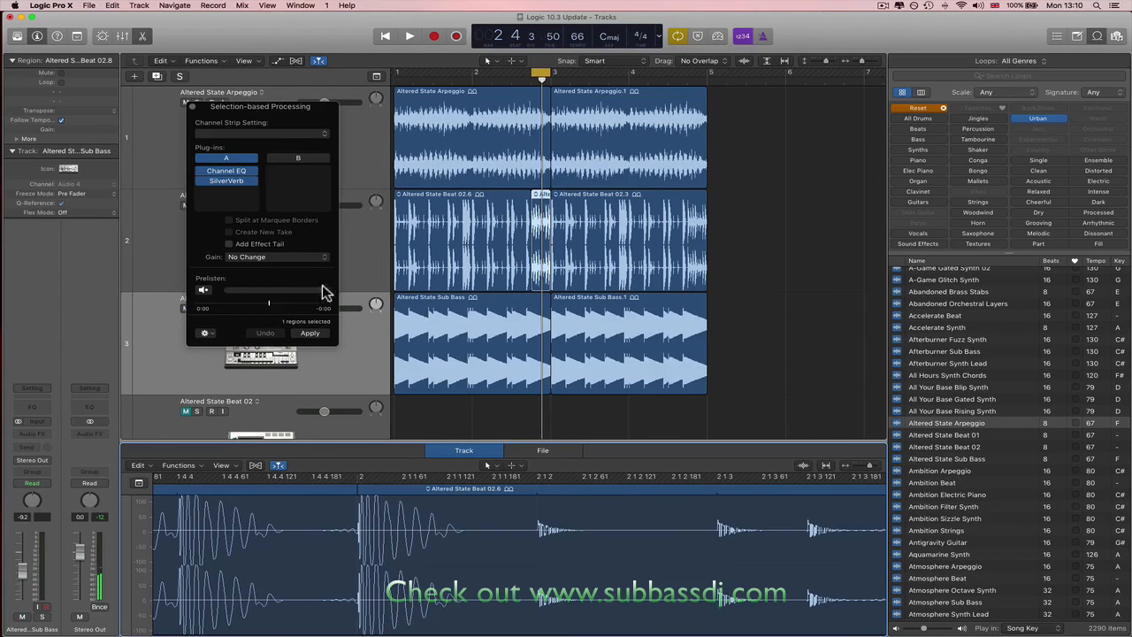
Apply the Channel EQ and SilverVerb chain to the split-off region and audition it with the cycle range set to bars 1 to 3.
{"action": "left_click", "coordinate": [309, 333]}
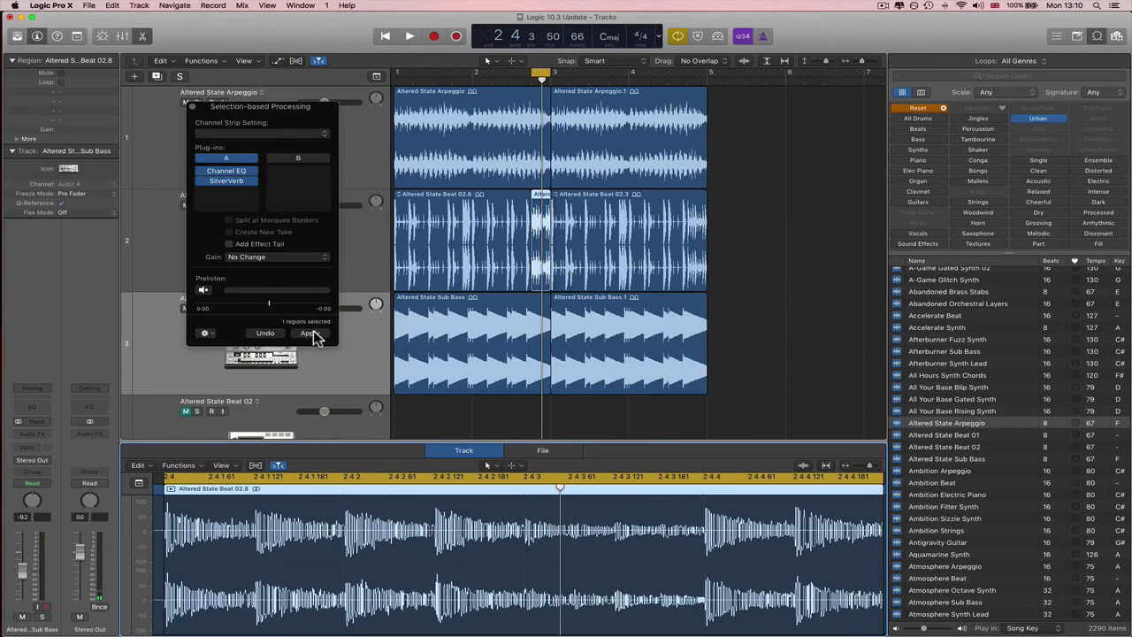
{"action": "left_click_drag", "start_coordinate": [276, 105], "coordinate": [812, 97]}
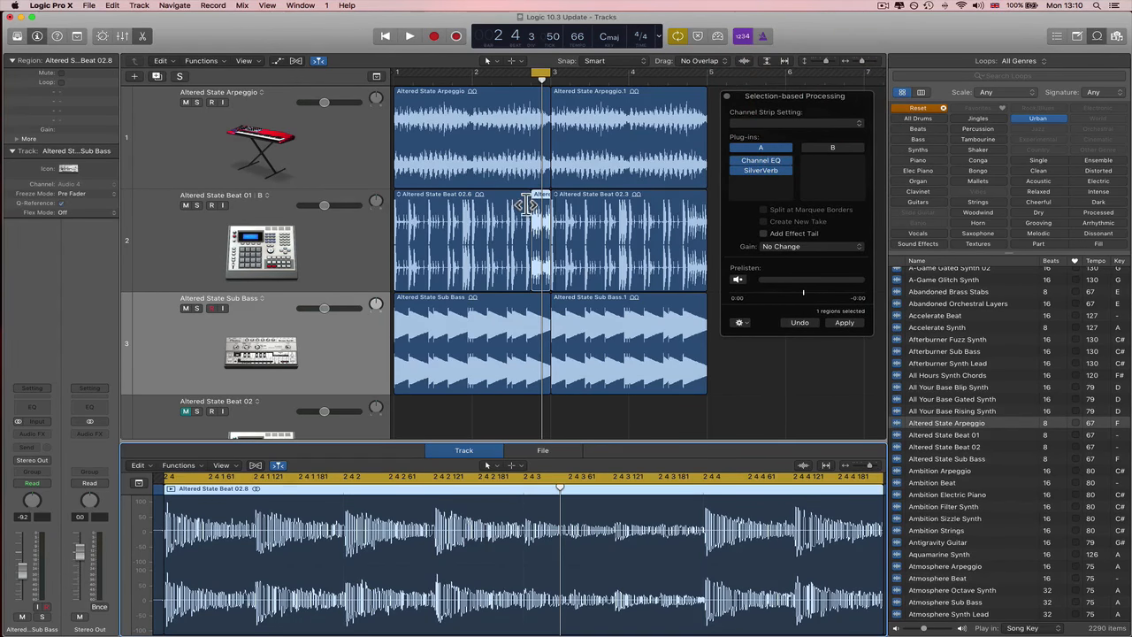
{"action": "left_click_drag", "start_coordinate": [397, 78], "coordinate": [553, 76]}
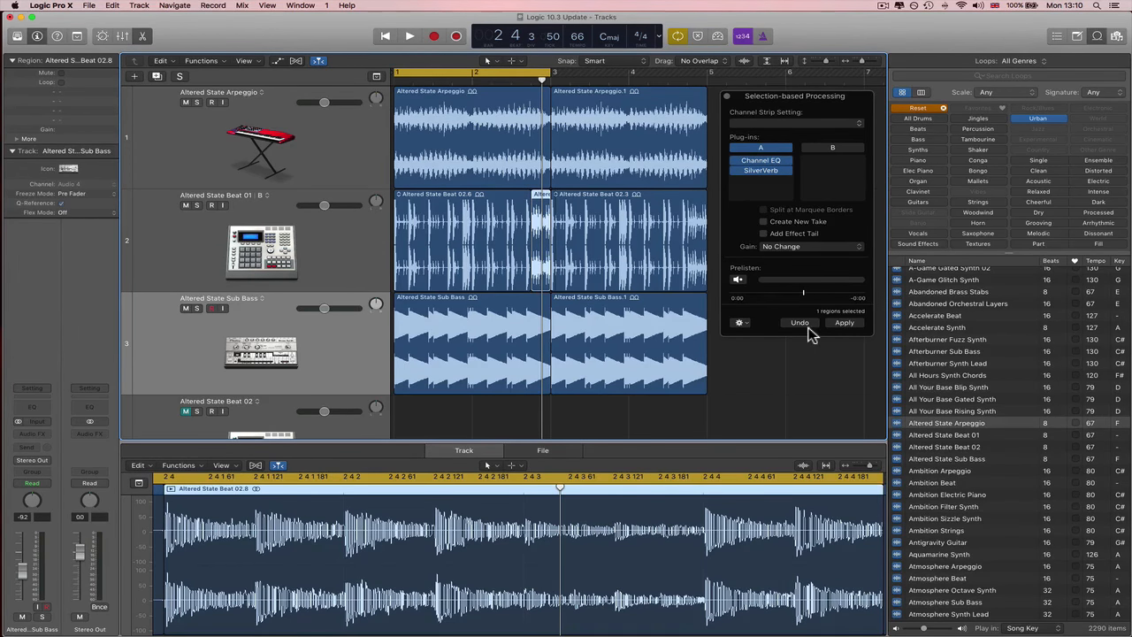
{"action": "key", "text": "space"}
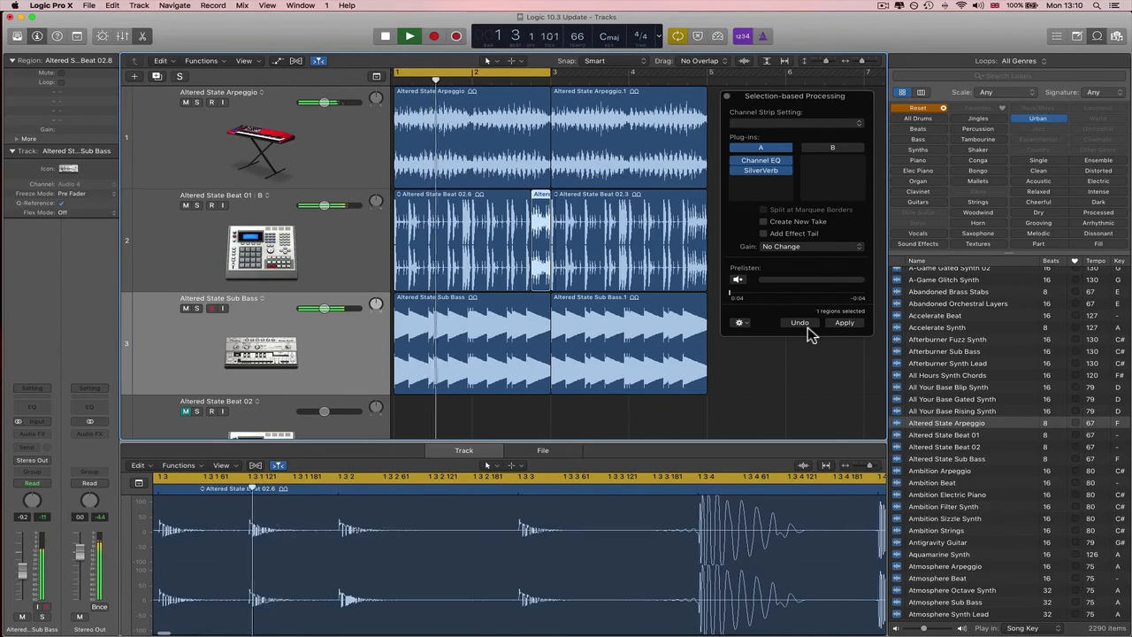
{"action": "key", "text": "space"}
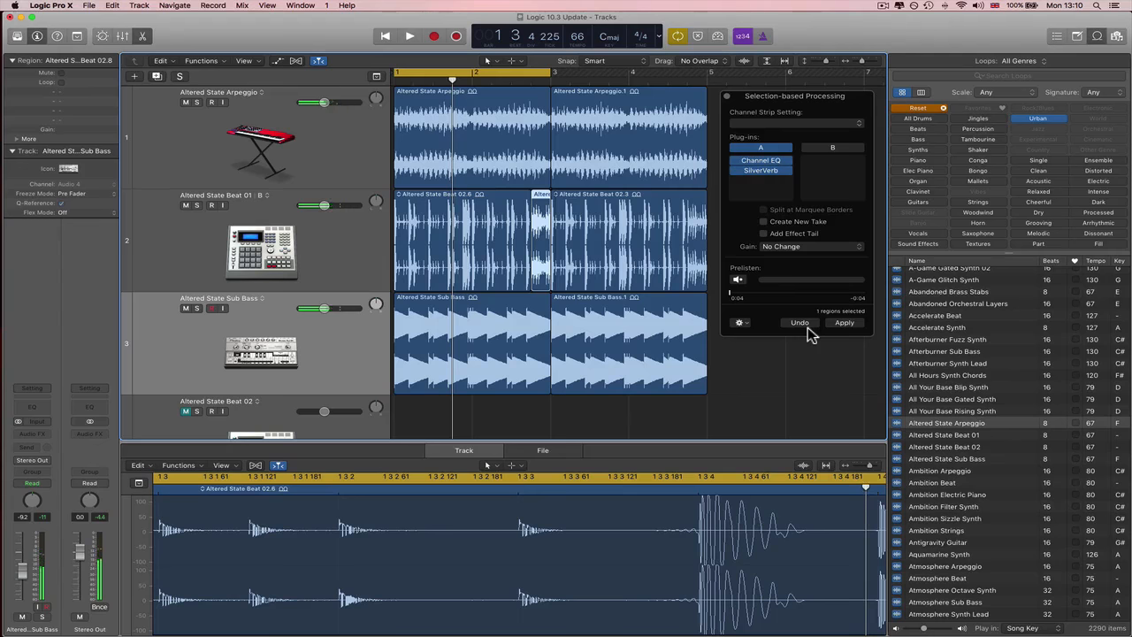
{"action": "left_click", "coordinate": [726, 96]}
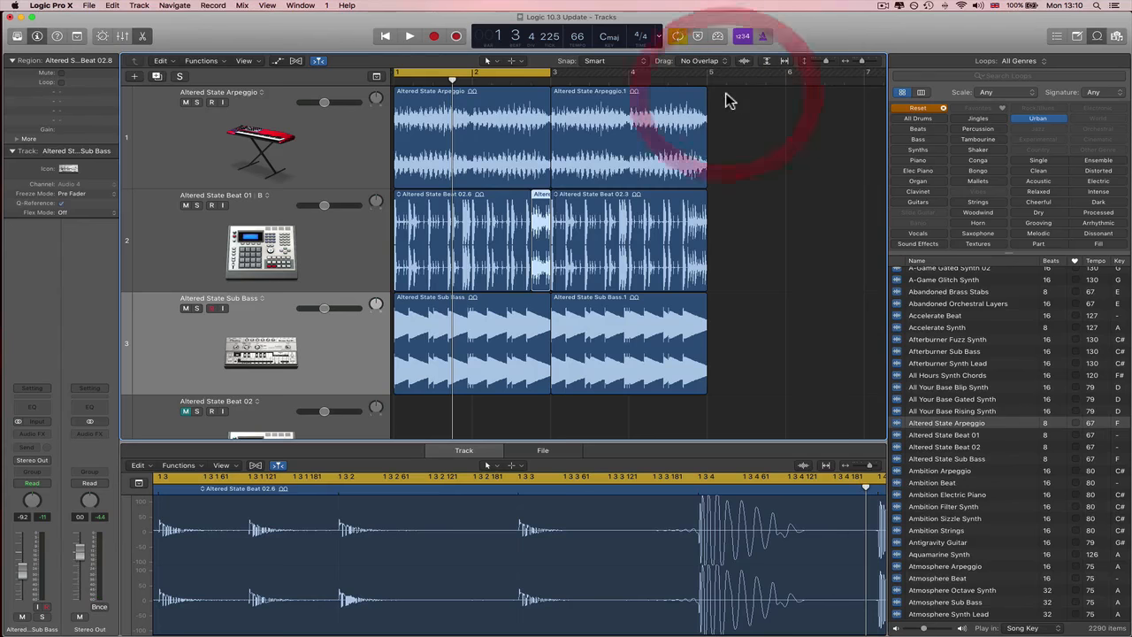
Select the Altered State Beat 01 track and choose Balance as the pan mode of its channel strip.
{"action": "left_click", "coordinate": [259, 269]}
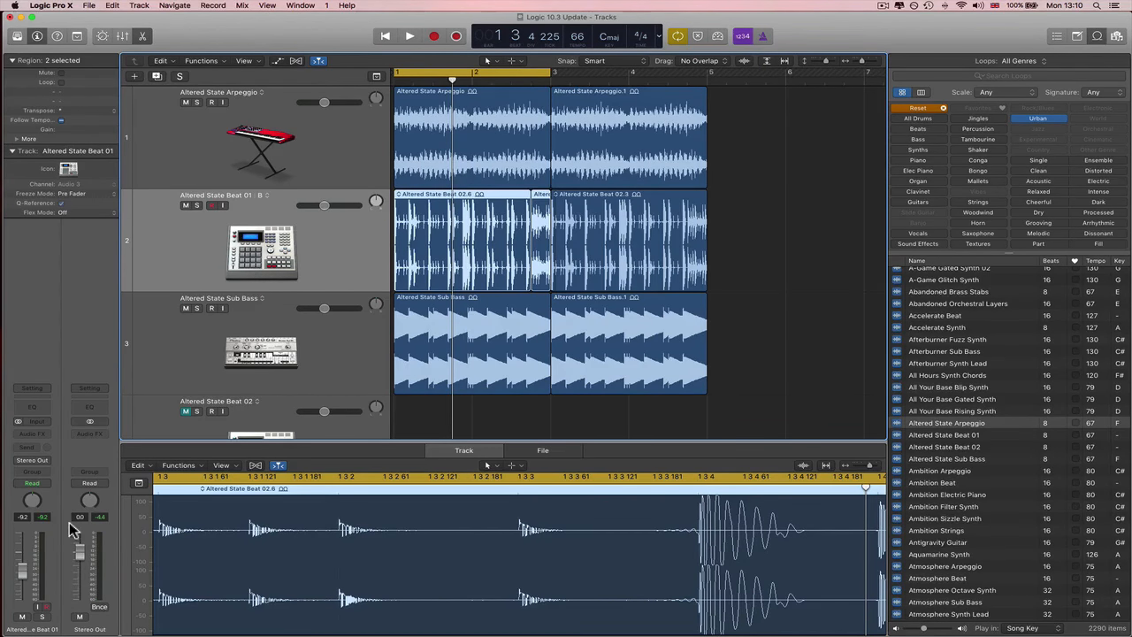
{"action": "right_click", "coordinate": [38, 501]}
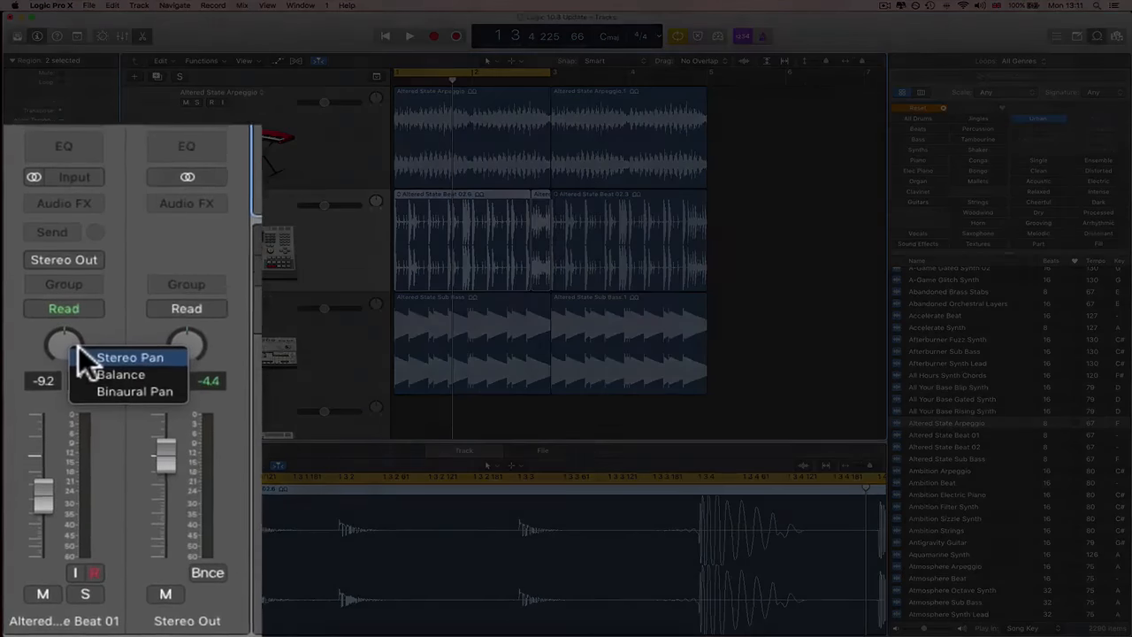
{"action": "left_click", "coordinate": [166, 238]}
{"action": "right_click", "coordinate": [71, 328]}
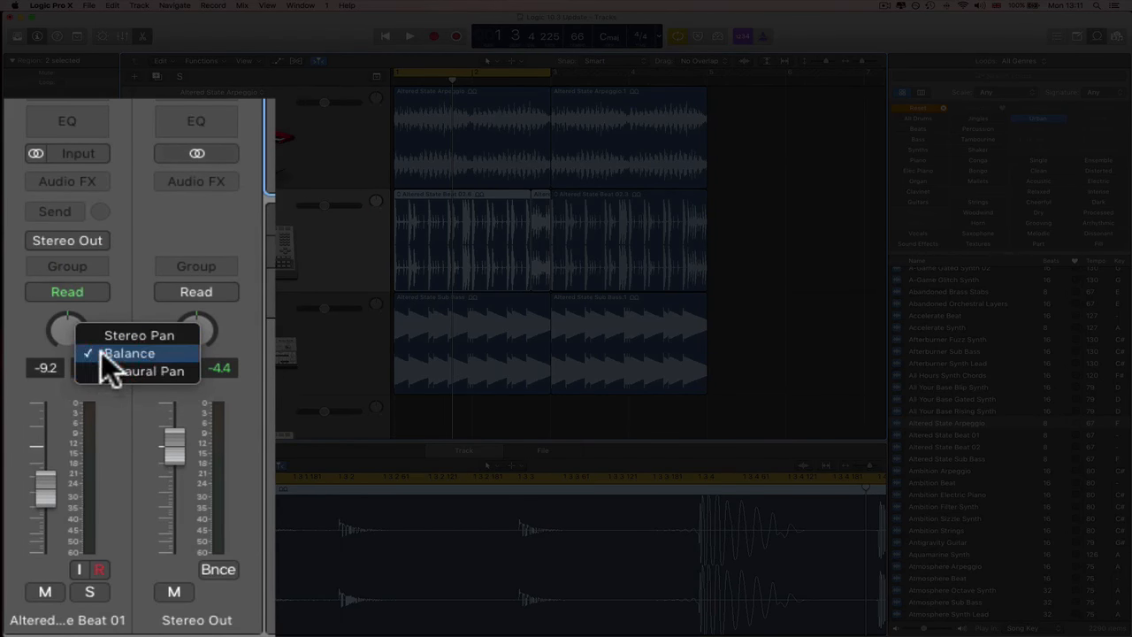
{"action": "left_click", "coordinate": [100, 353]}
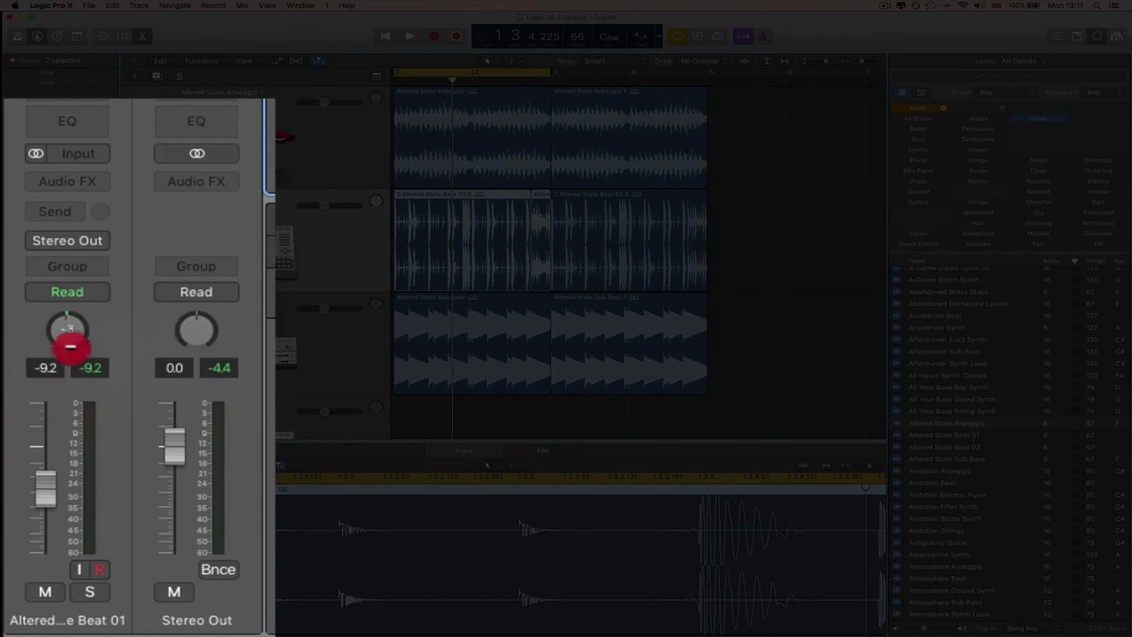
Insert the Direction Mixer imaging plug-in on the Altered State Beat 01 channel strip and close its window.
{"action": "left_click", "coordinate": [84, 182]}
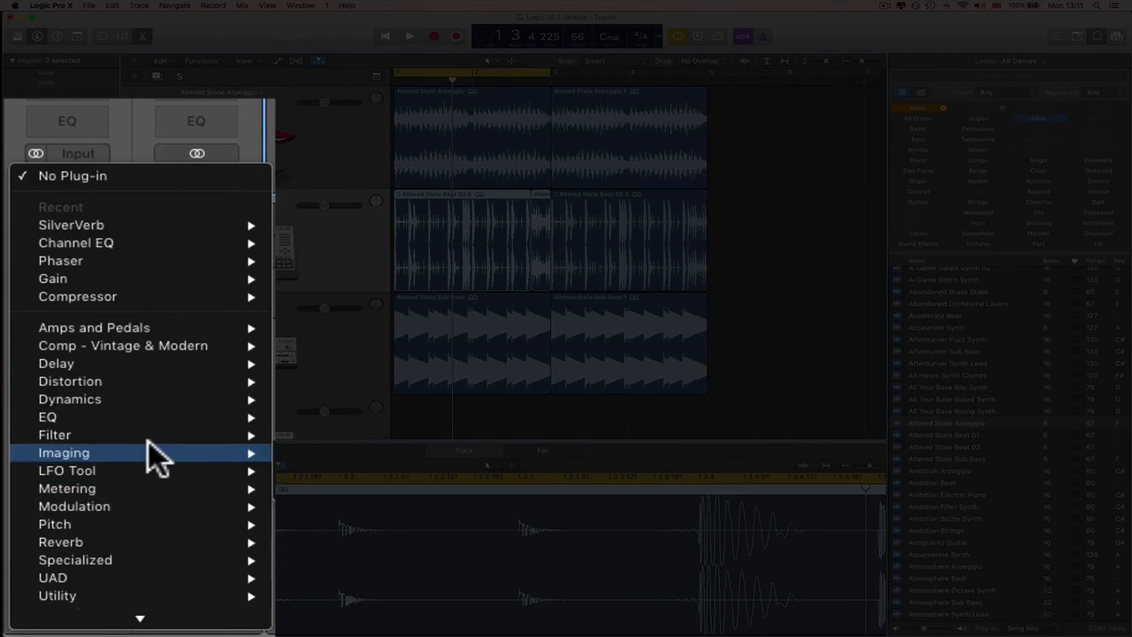
{"action": "left_click", "coordinate": [249, 563]}
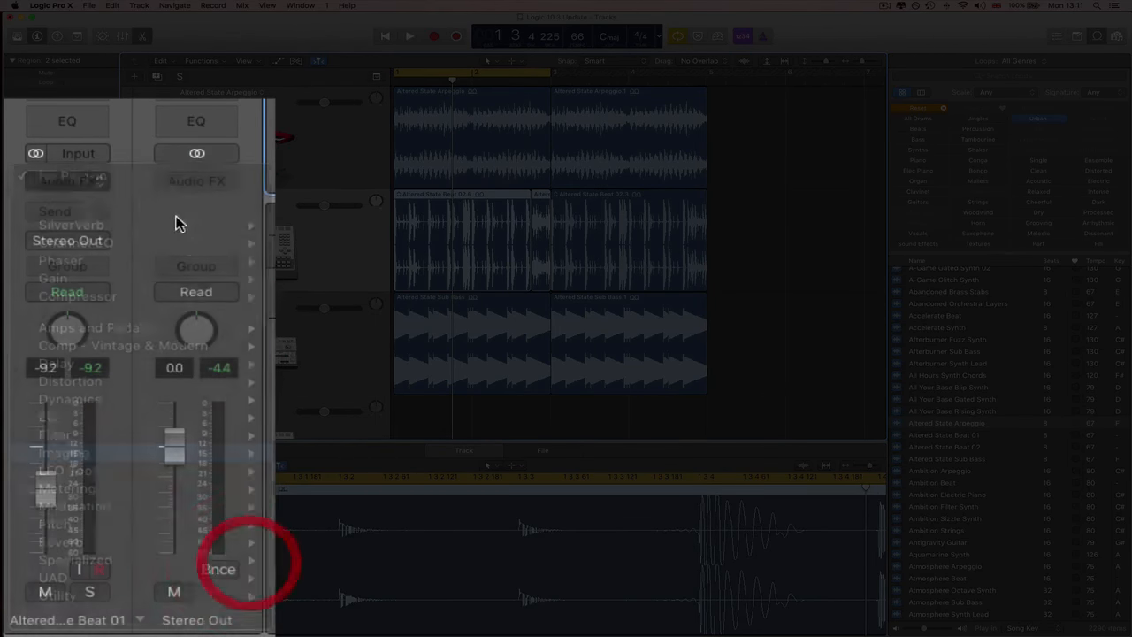
{"action": "left_click", "coordinate": [180, 211]}
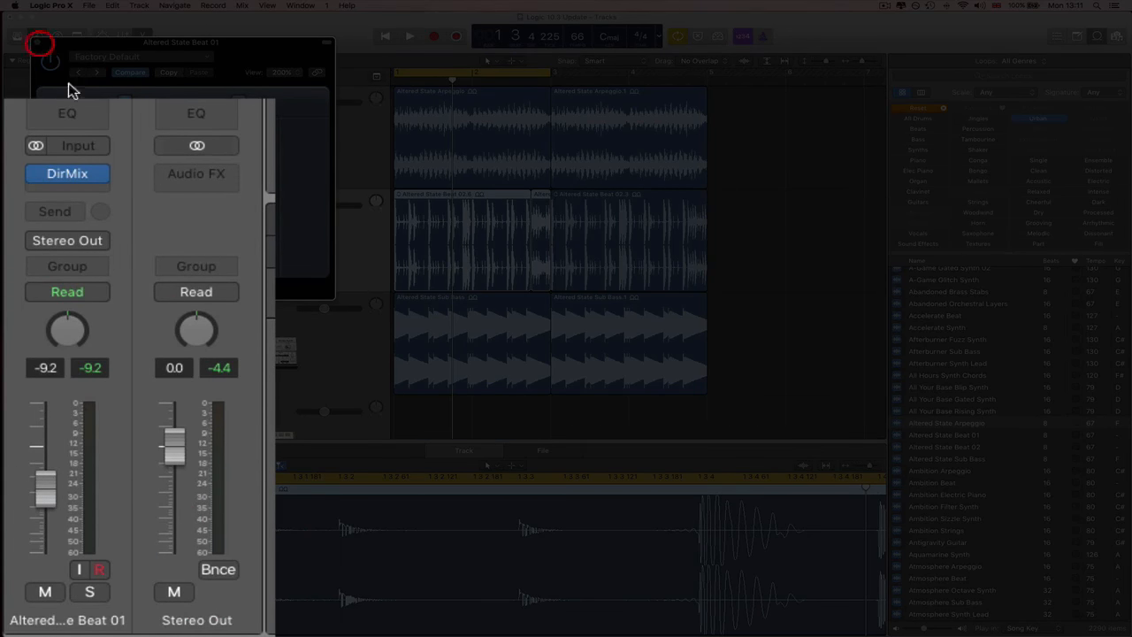
{"action": "left_click", "coordinate": [38, 42]}
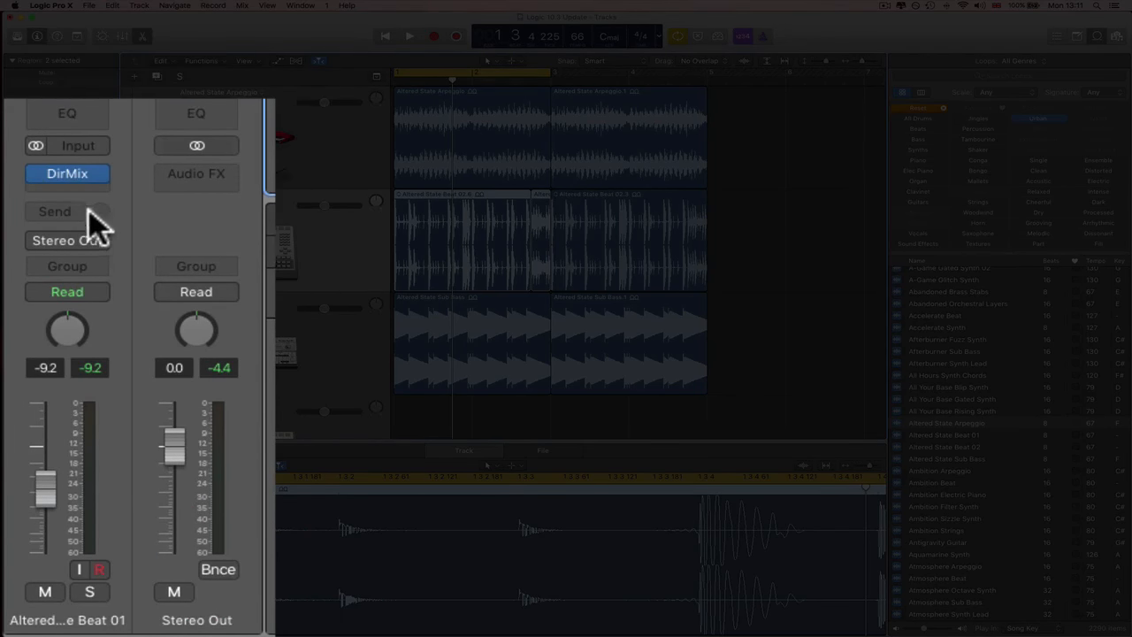
Switch the Altered State Beat 01 pan mode to Stereo Pan and adjust its stereo pan control.
{"action": "right_click", "coordinate": [70, 320]}
{"action": "left_click", "coordinate": [101, 336]}
{"action": "left_click_drag", "start_coordinate": [71, 341], "coordinate": [112, 297]}
{"action": "left_click", "coordinate": [104, 330]}
Close the audio editor and select the Altered State Sub Bass track.
{"action": "left_click", "coordinate": [405, 443]}
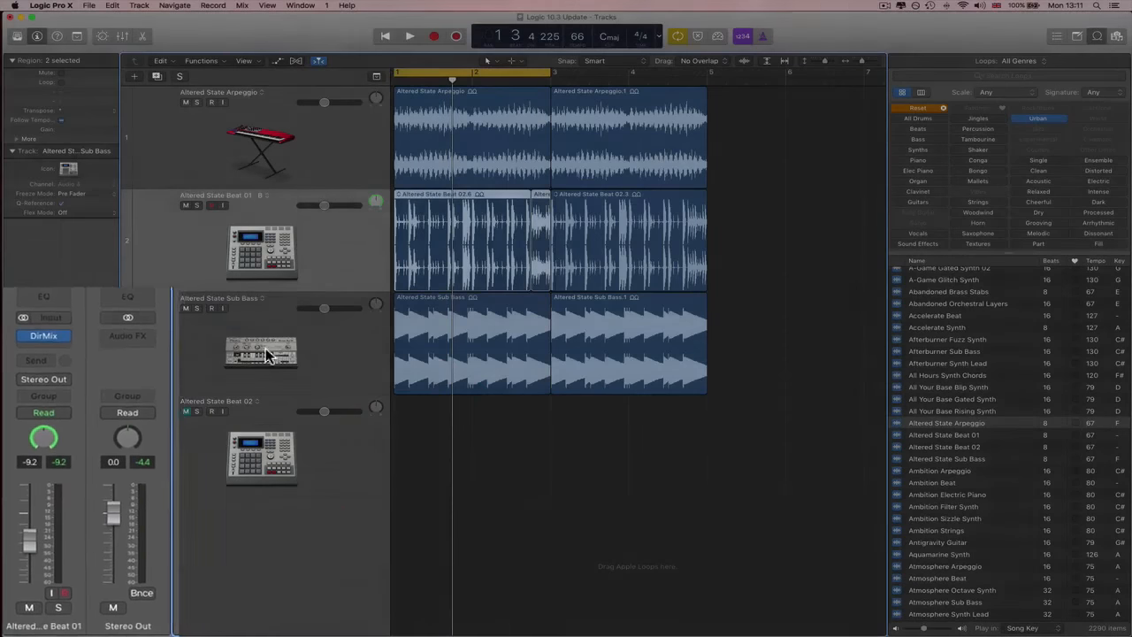
{"action": "left_click", "coordinate": [267, 353]}
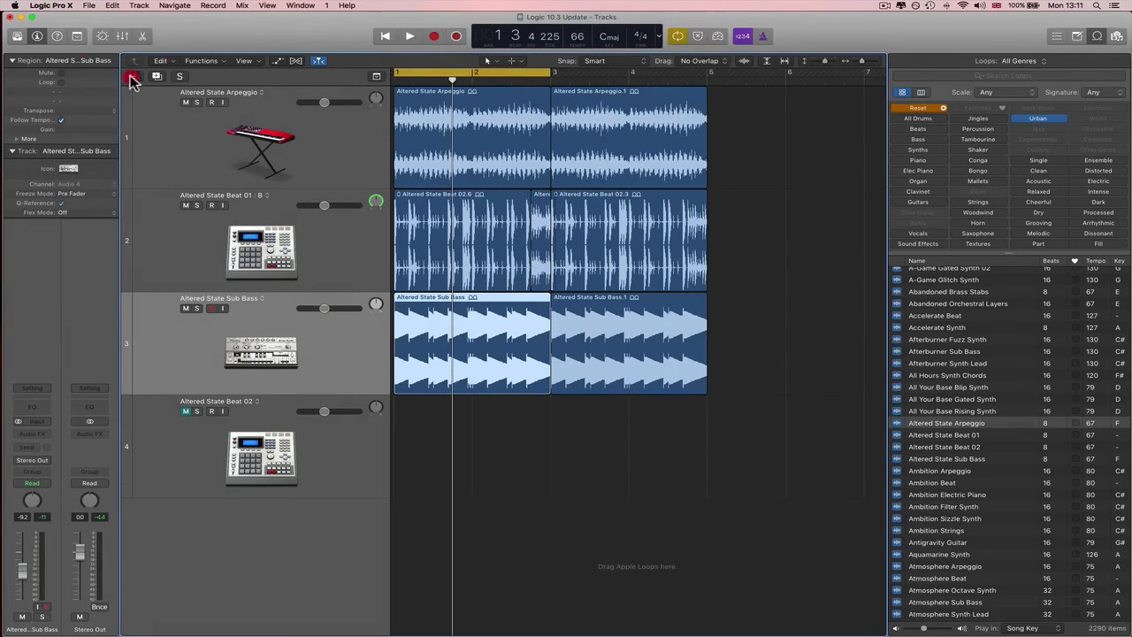
Create one new software instrument track with the EXS24 (Sampler) instrument below the Altered State Sub Bass track.
{"action": "left_click", "coordinate": [134, 76]}
{"action": "left_click", "coordinate": [467, 46]}
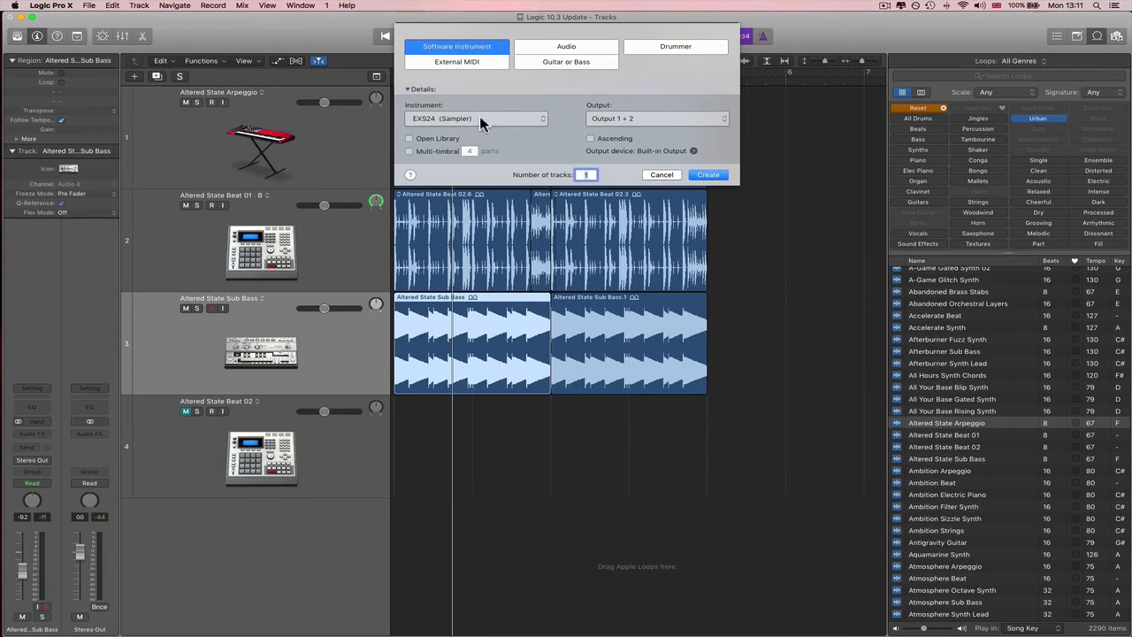
{"action": "left_click", "coordinate": [479, 118]}
{"action": "left_click", "coordinate": [577, 130]}
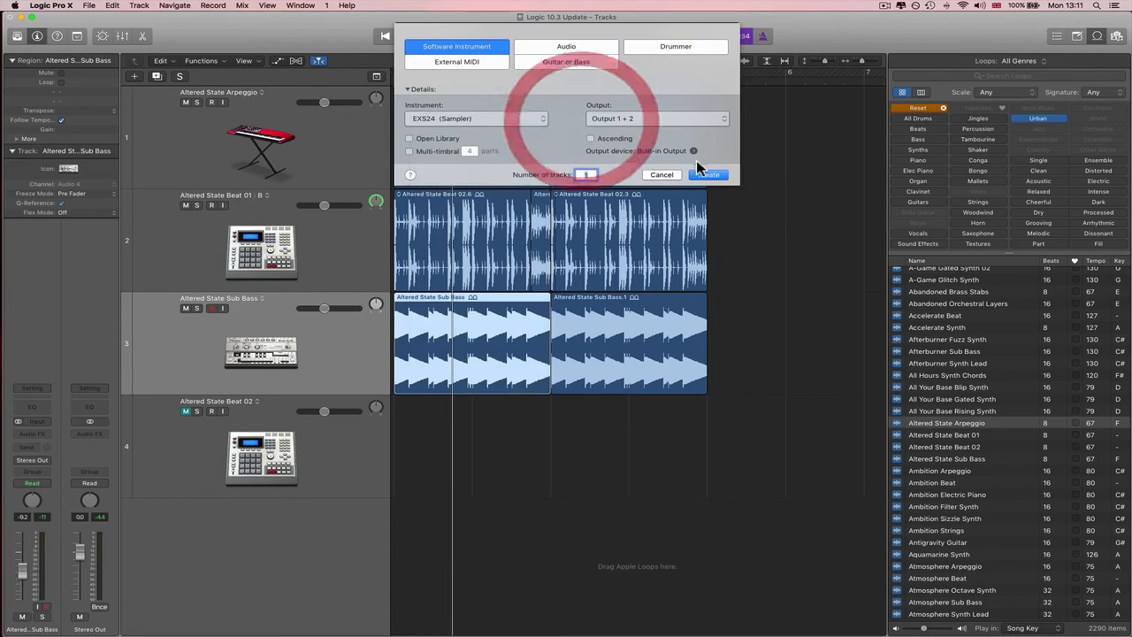
{"action": "left_click", "coordinate": [706, 174]}
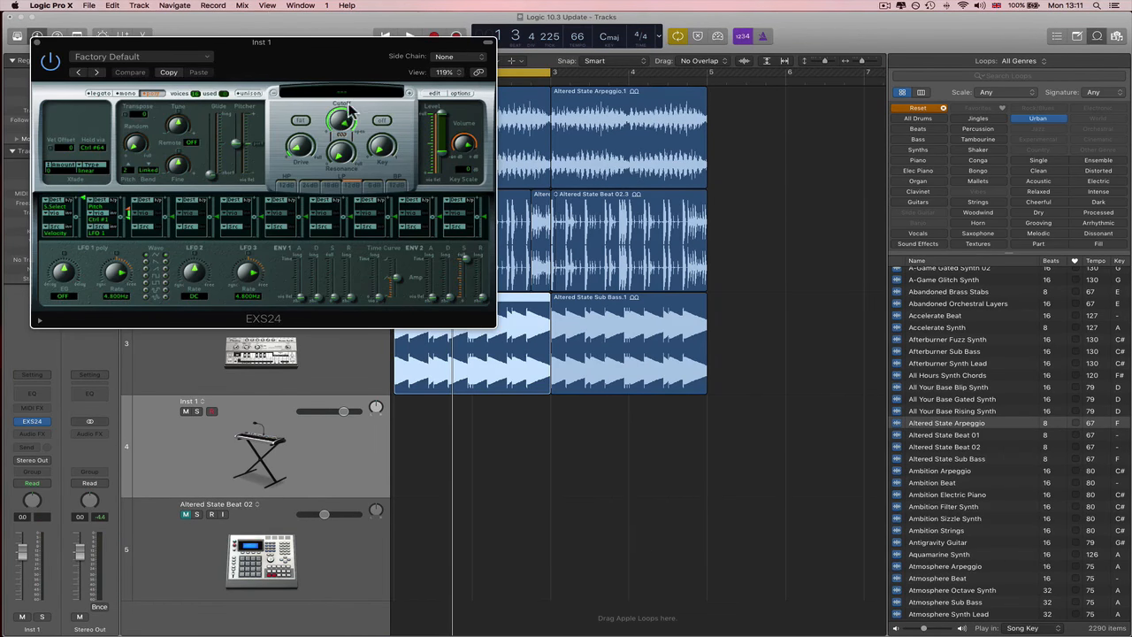
Load the EXS 909 electronic drum kit into the EXS24 sampler, then close its plug-in window.
{"action": "left_click", "coordinate": [354, 92]}
{"action": "mouse_move", "coordinate": [359, 203]}
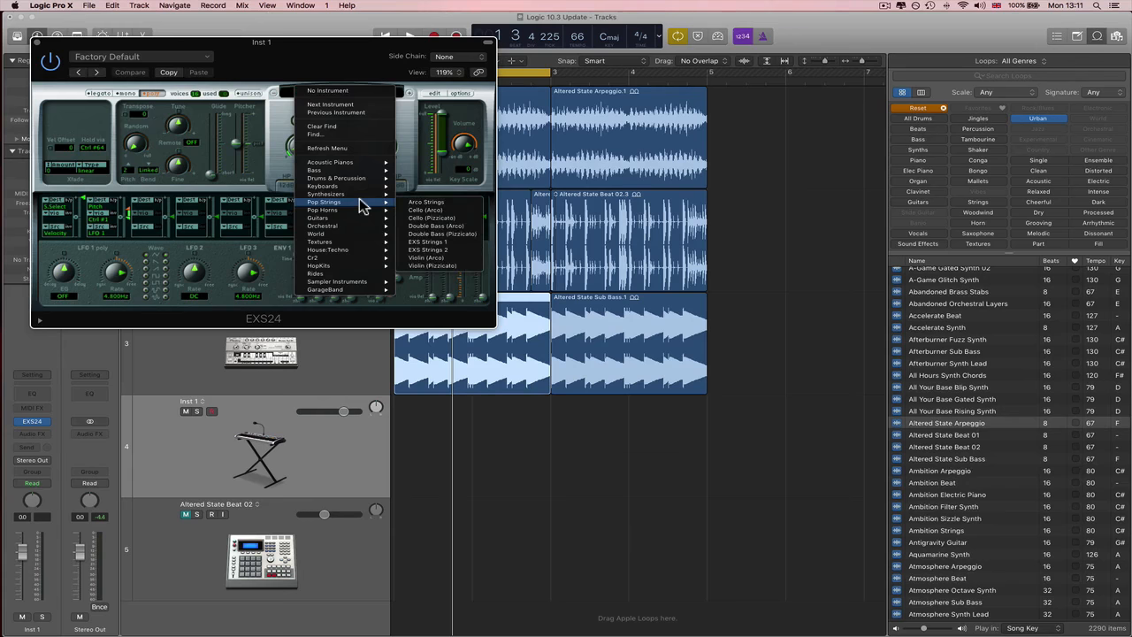
{"action": "mouse_move", "coordinate": [354, 177]}
{"action": "mouse_move", "coordinate": [467, 185]}
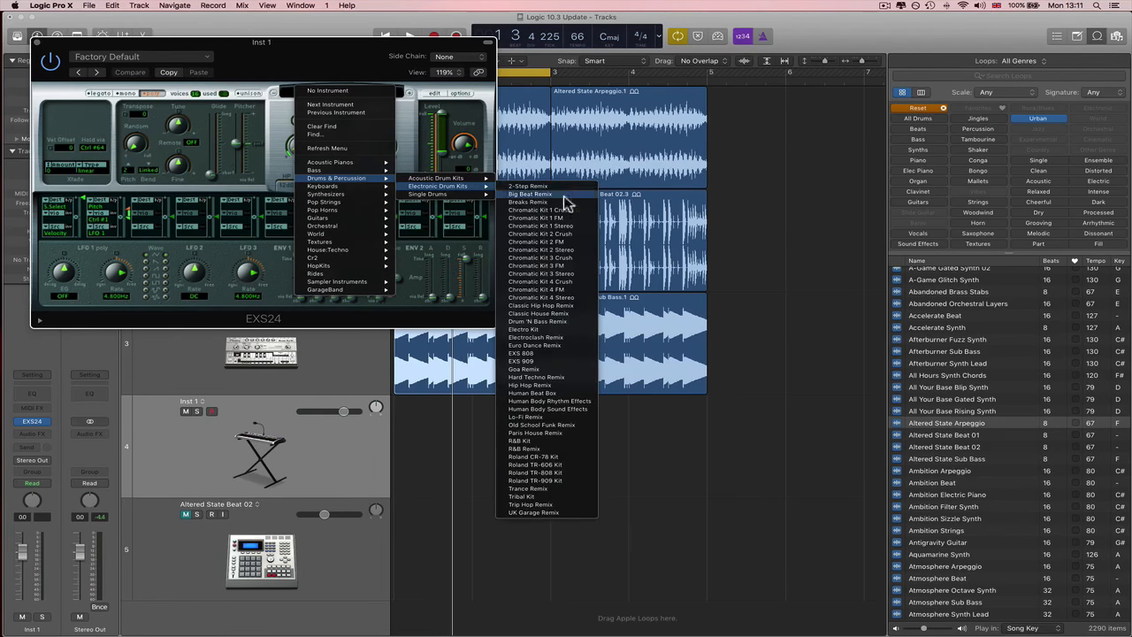
{"action": "left_click", "coordinate": [570, 361]}
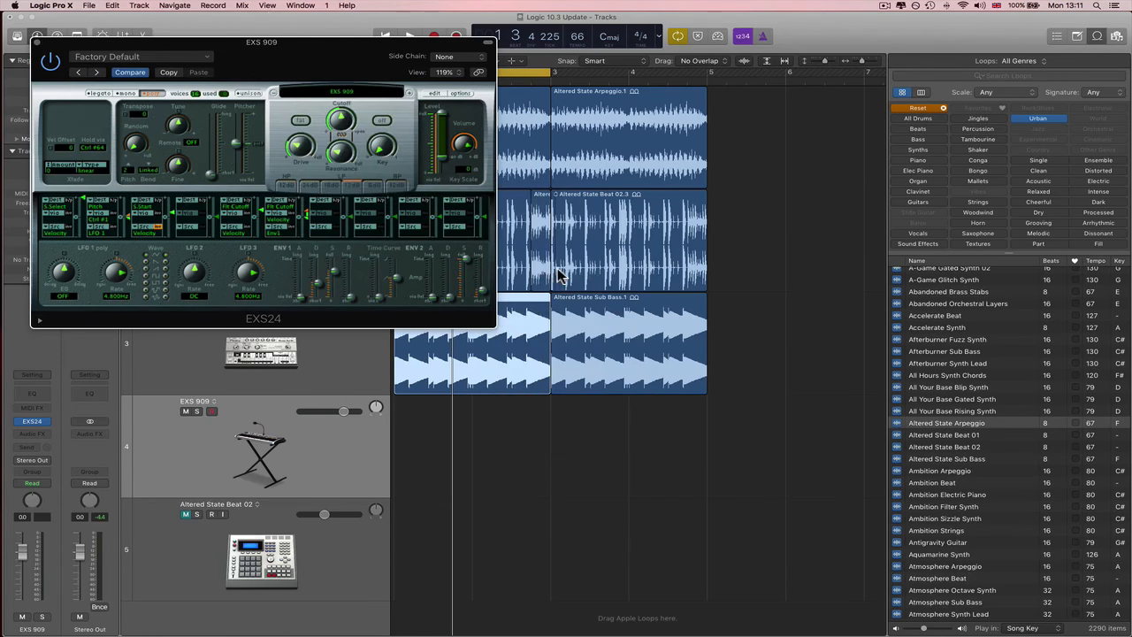
{"action": "left_click_drag", "start_coordinate": [323, 63], "coordinate": [856, 164]}
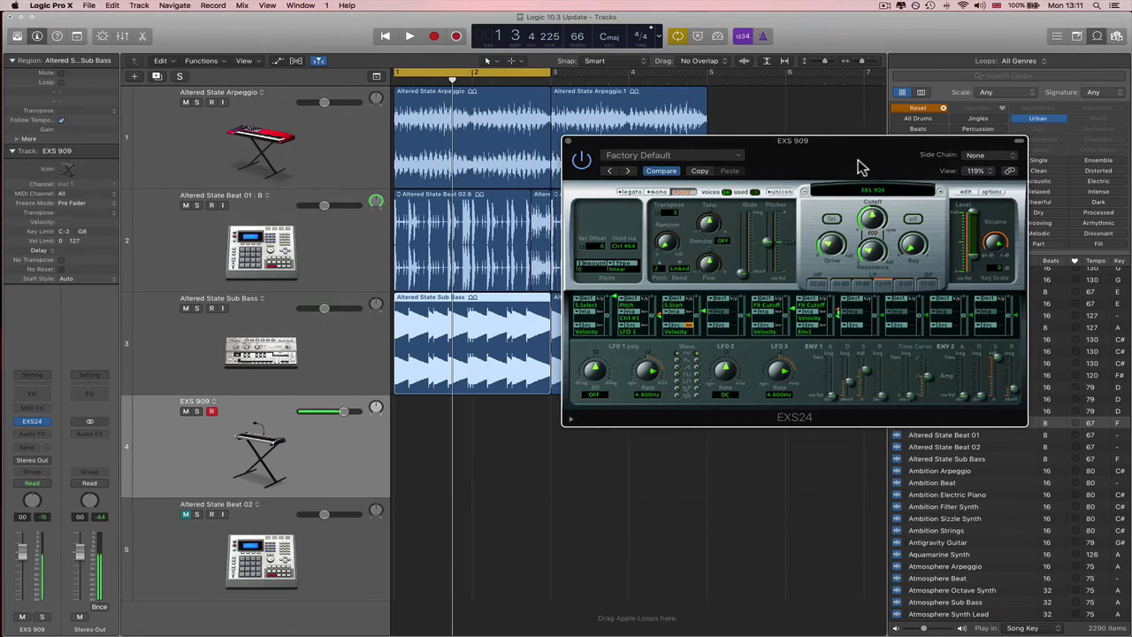
{"action": "left_click", "coordinate": [568, 140]}
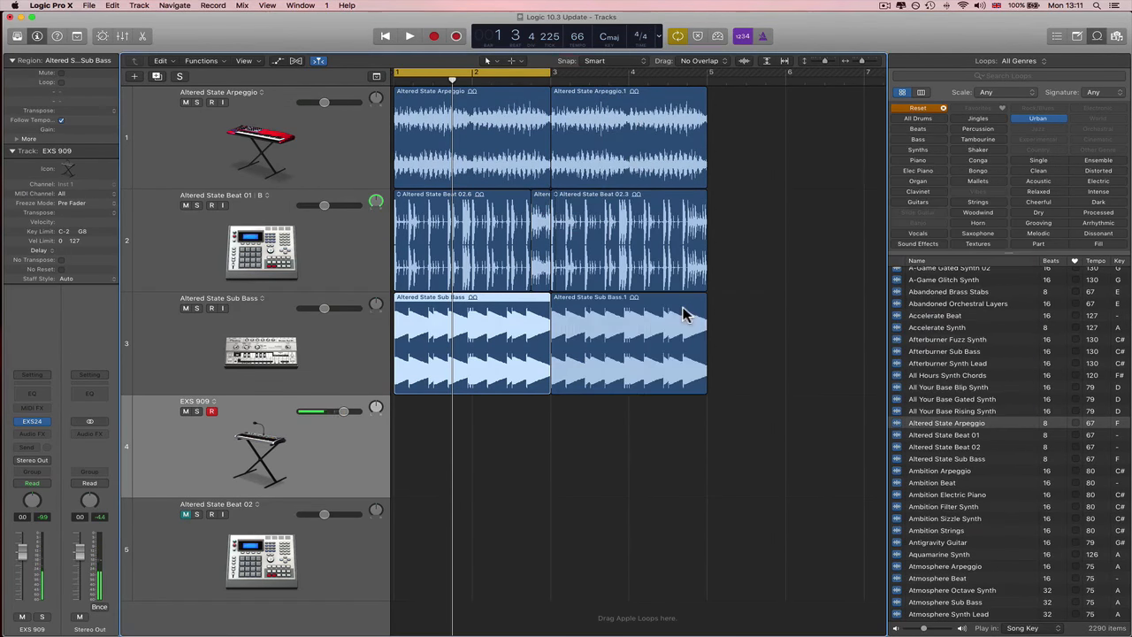
Record a repeated kick drum part on the EXS 909 track and open the recorded region for note editing.
{"action": "key", "text": "r"}
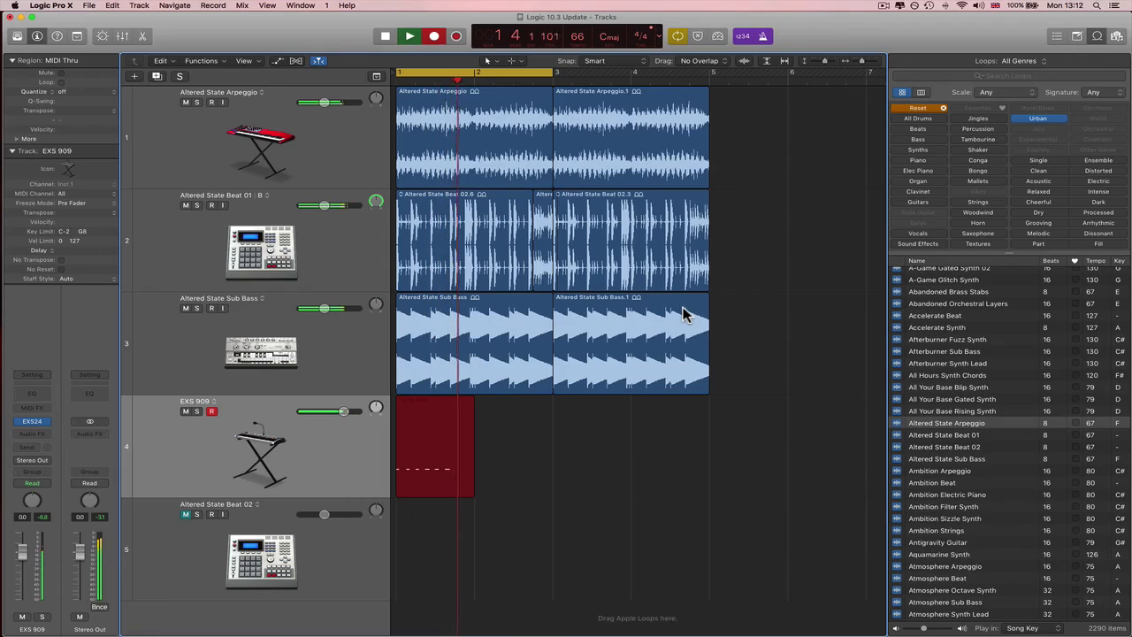
{"action": "key", "text": "space"}
{"action": "double_click", "coordinate": [430, 455]}
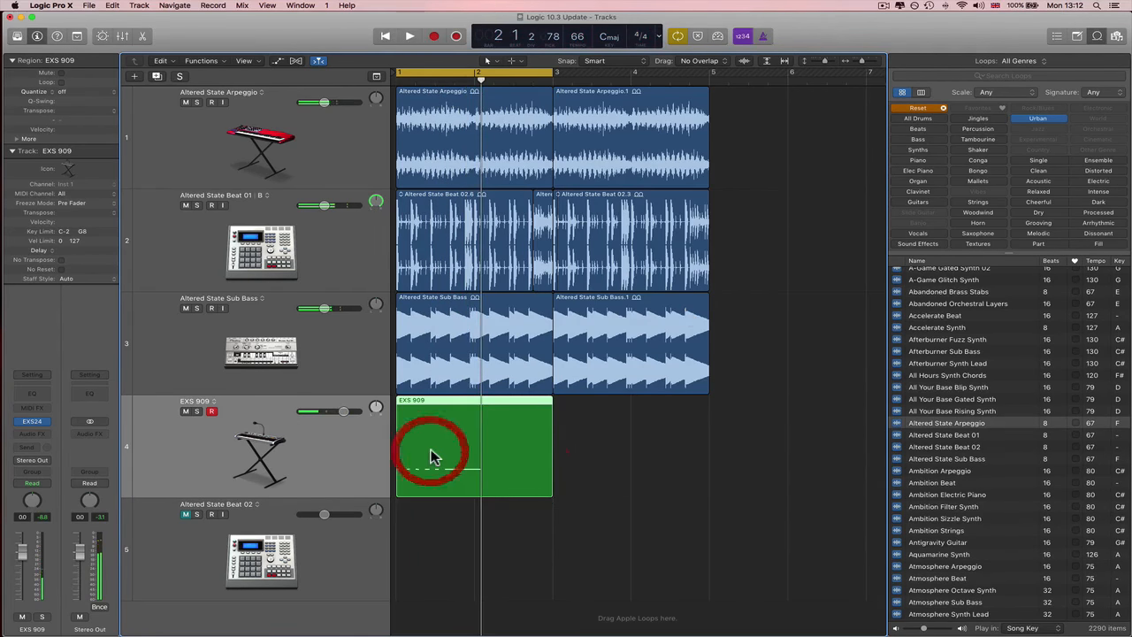
Delete the surplus kick notes and copy the remaining ones so 16 evenly spaced notes fill both bars of the EXS 909 region.
{"action": "left_click", "coordinate": [408, 563]}
{"action": "key", "text": "Delete"}
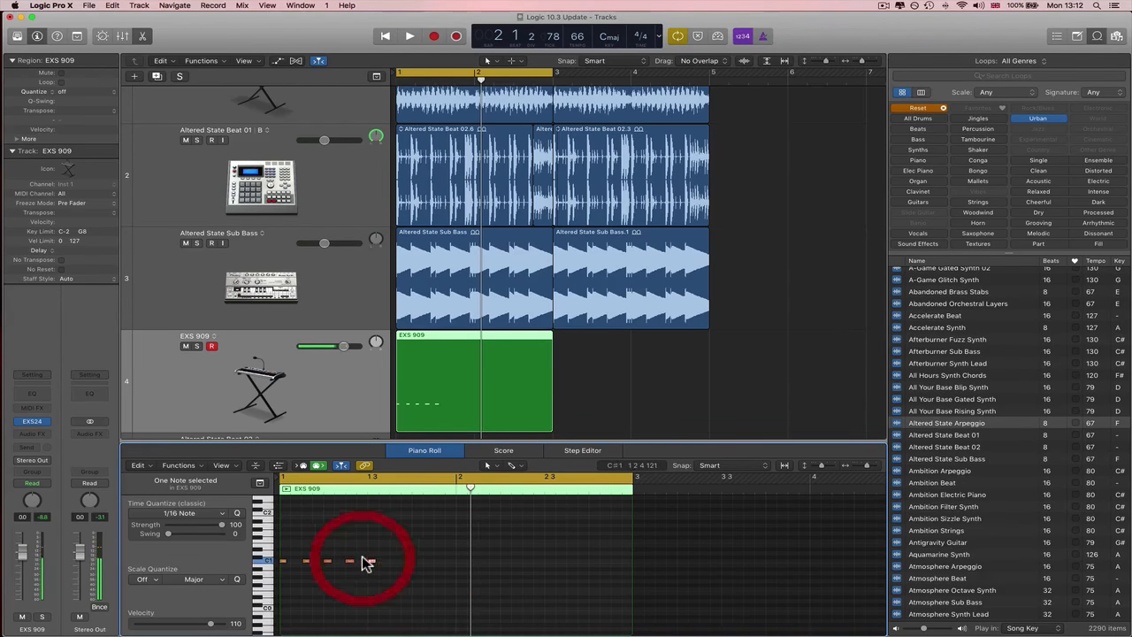
{"action": "key", "text": "Delete"}
{"action": "left_click_drag", "start_coordinate": [377, 567], "coordinate": [278, 558]}
{"action": "left_click_drag", "start_coordinate": [283, 562], "coordinate": [372, 561]}
{"action": "left_click_drag", "start_coordinate": [504, 564], "coordinate": [462, 561]}
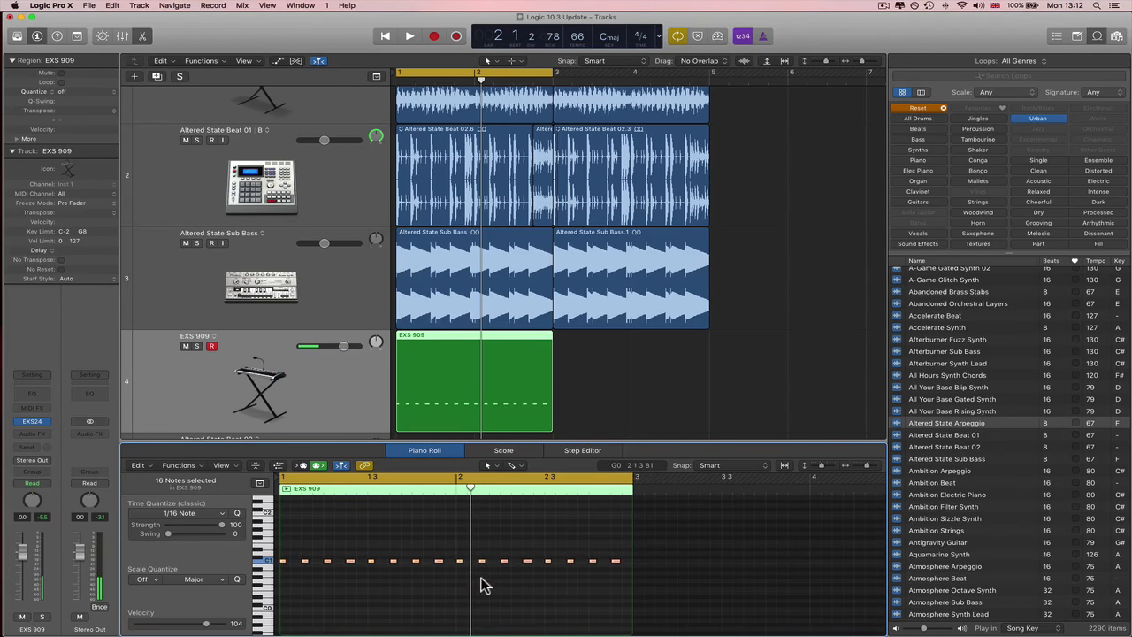
{"action": "left_click", "coordinate": [485, 584]}
Solo the EXS 909 and Altered State Arpeggio tracks, leaving the arpeggio track selected.
{"action": "left_click", "coordinate": [222, 361]}
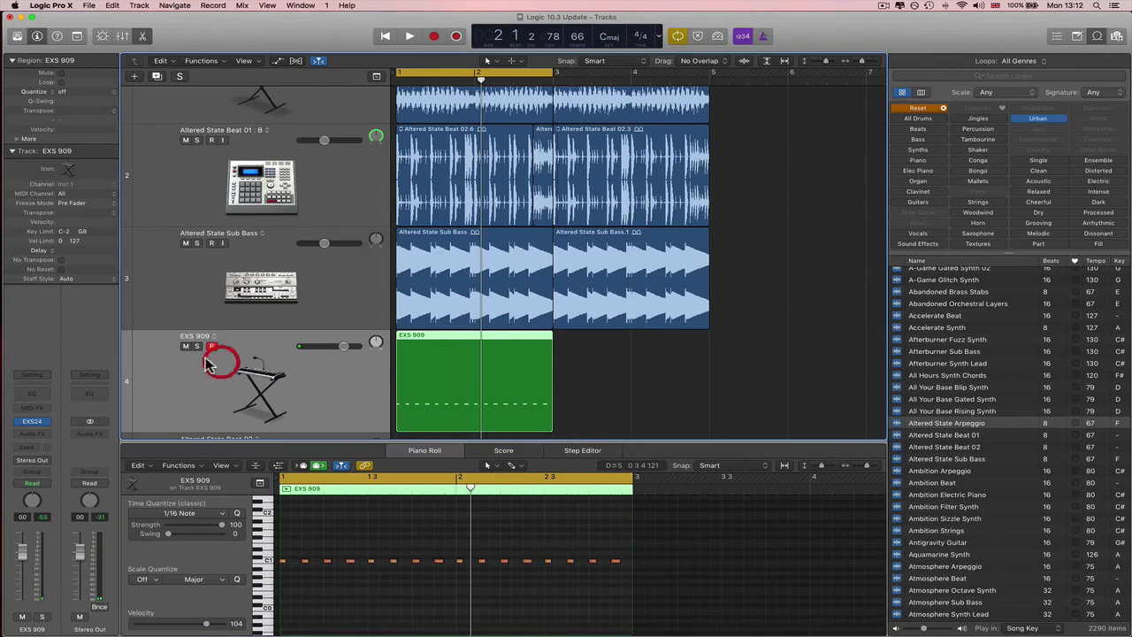
{"action": "left_click", "coordinate": [196, 346]}
{"action": "scroll", "coordinate": [255, 145], "scroll_direction": "up", "scroll_amount": 5}
{"action": "left_click", "coordinate": [251, 126]}
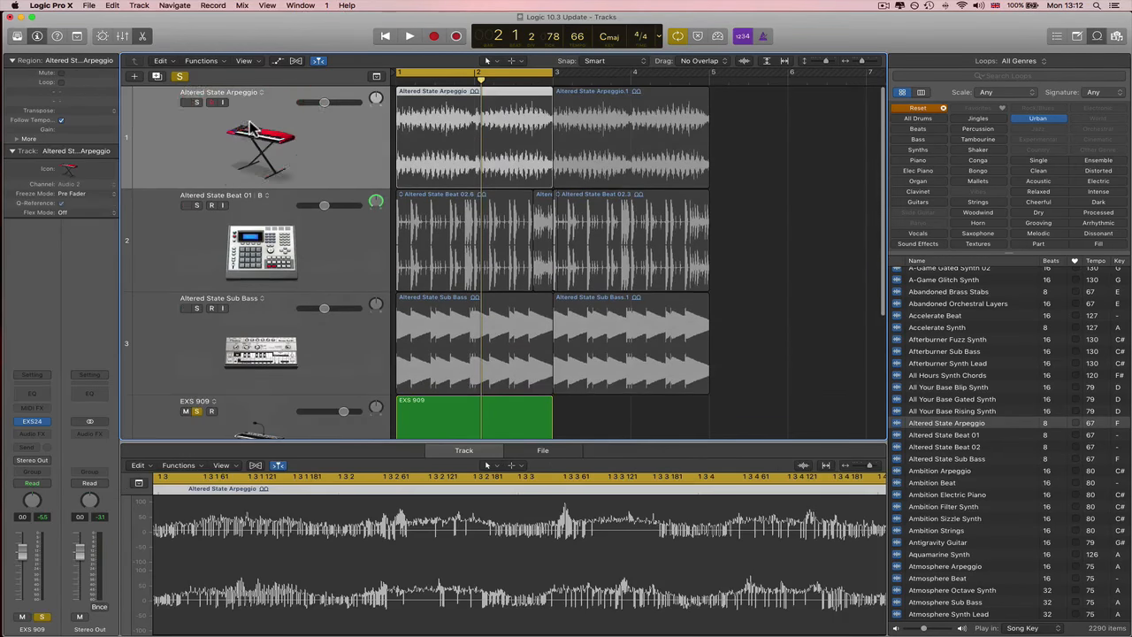
{"action": "key", "text": "super+Up"}
{"action": "key", "text": "super+Up"}
{"action": "key", "text": "super+Up"}
{"action": "left_click", "coordinate": [188, 103]}
{"action": "left_click", "coordinate": [194, 102]}
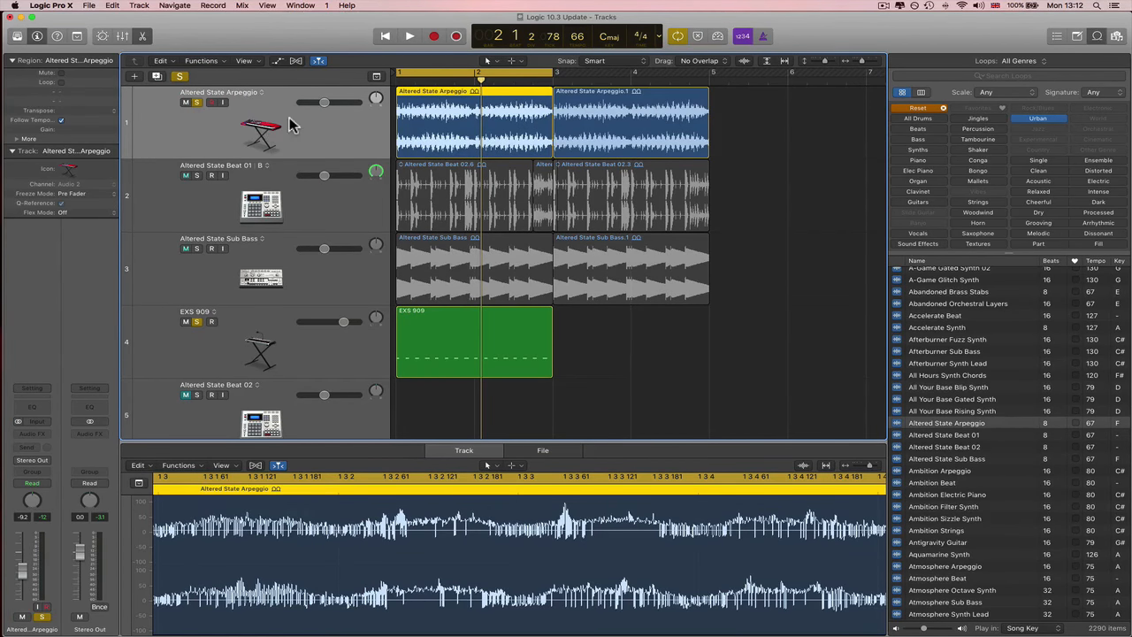
Insert a stereo Compressor from the Dynamics plug-ins on the Altered State Arpeggio channel strip.
{"action": "left_click", "coordinate": [34, 434]}
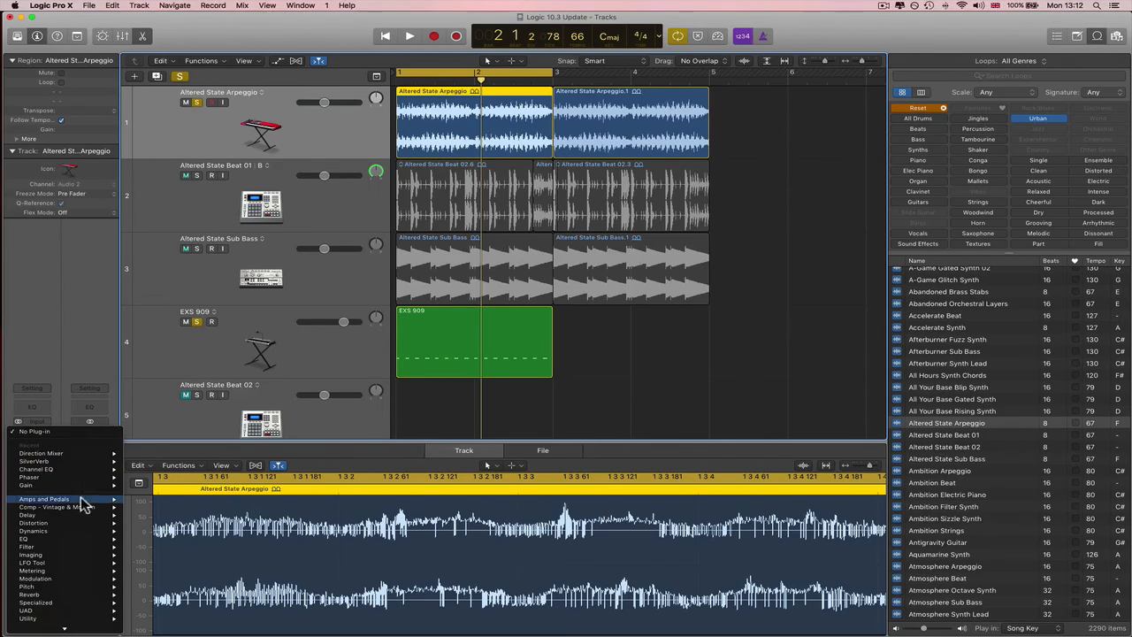
{"action": "mouse_move", "coordinate": [79, 535]}
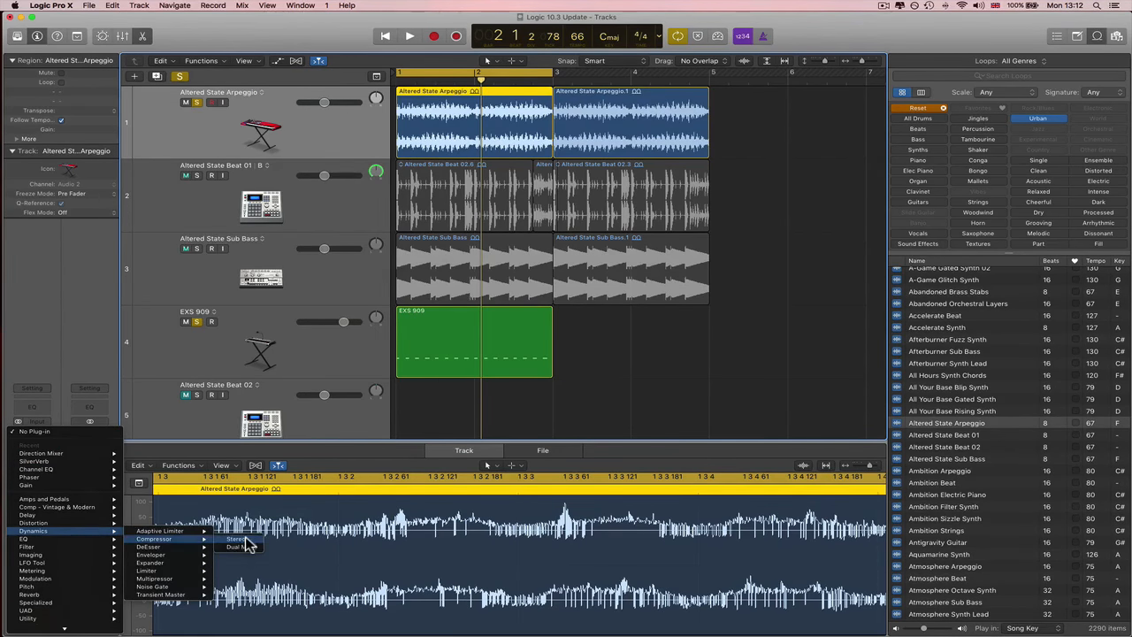
{"action": "left_click", "coordinate": [237, 539]}
{"action": "left_click_drag", "start_coordinate": [371, 60], "coordinate": [897, 74]}
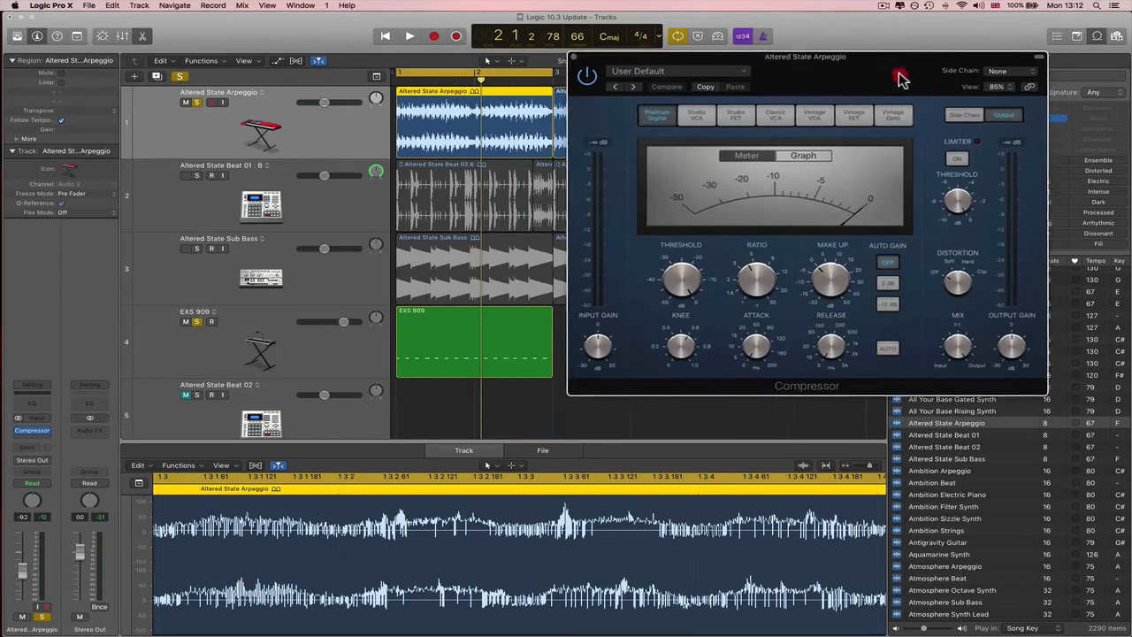
Set the compressor's side chain source to Inst 1 - EXS 909 and load the Sidechain preset.
{"action": "left_click", "coordinate": [1021, 71]}
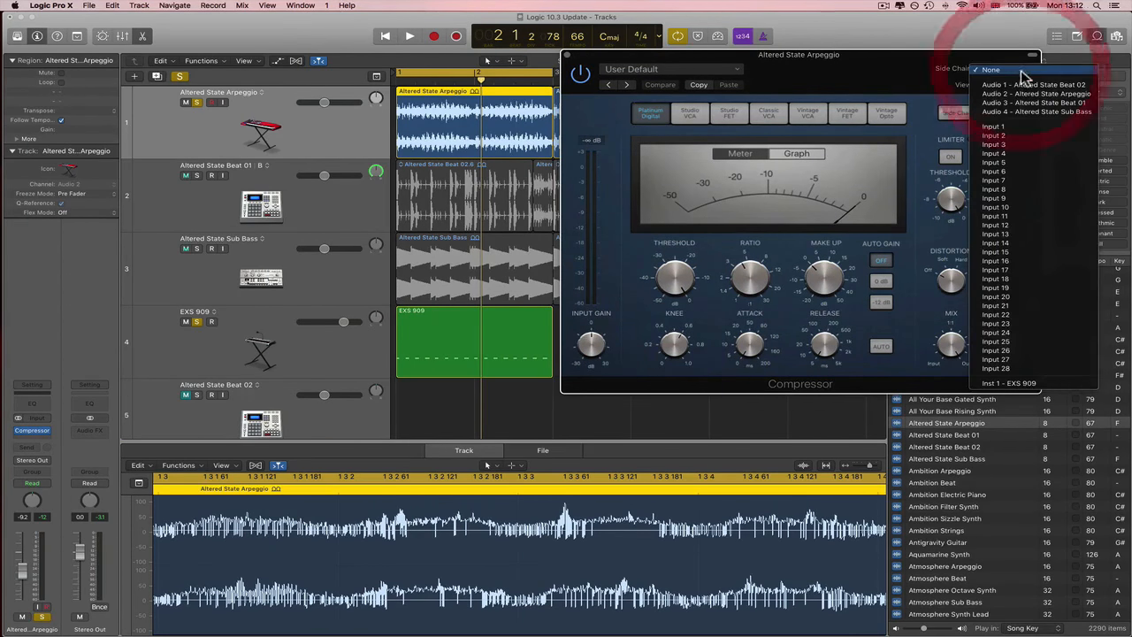
{"action": "left_click", "coordinate": [1026, 383]}
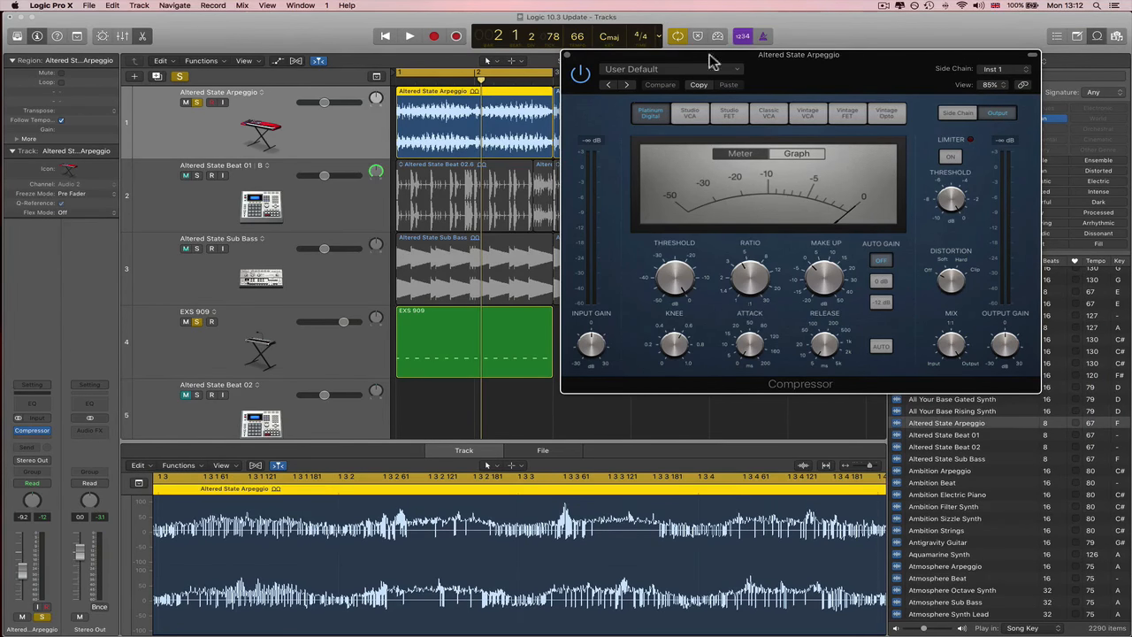
{"action": "left_click", "coordinate": [680, 68]}
{"action": "left_click", "coordinate": [644, 330]}
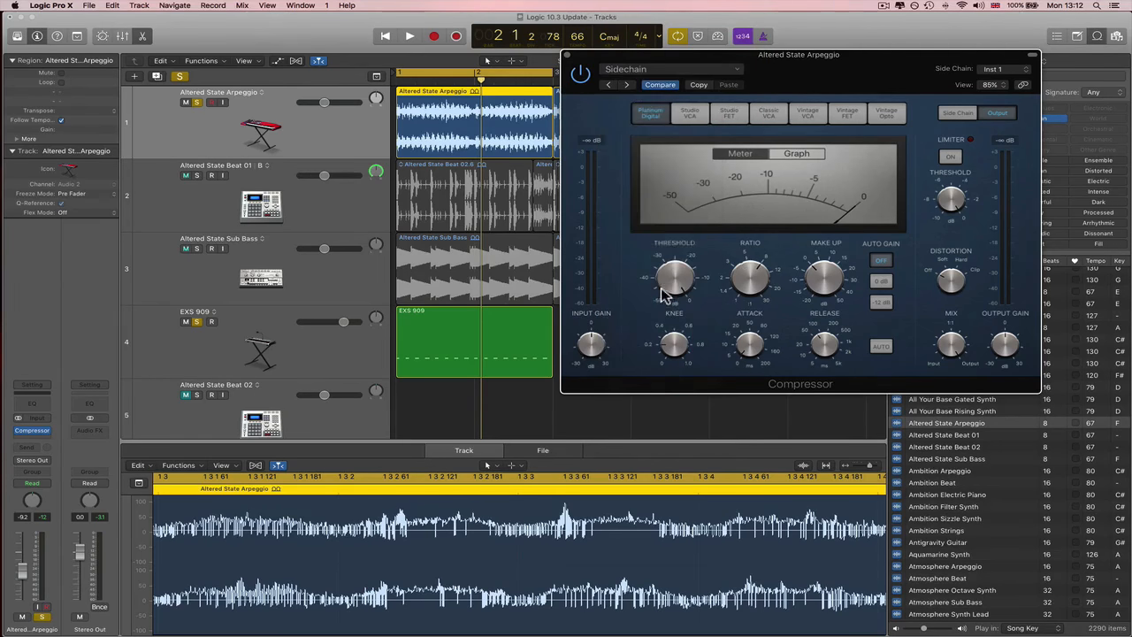
Play the soloed tracks while lowering the compressor's threshold to audition the sidechain effect, and stop playback.
{"action": "key", "text": "space"}
{"action": "left_click_drag", "start_coordinate": [681, 282], "coordinate": [686, 363]}
{"action": "left_click", "coordinate": [678, 353]}
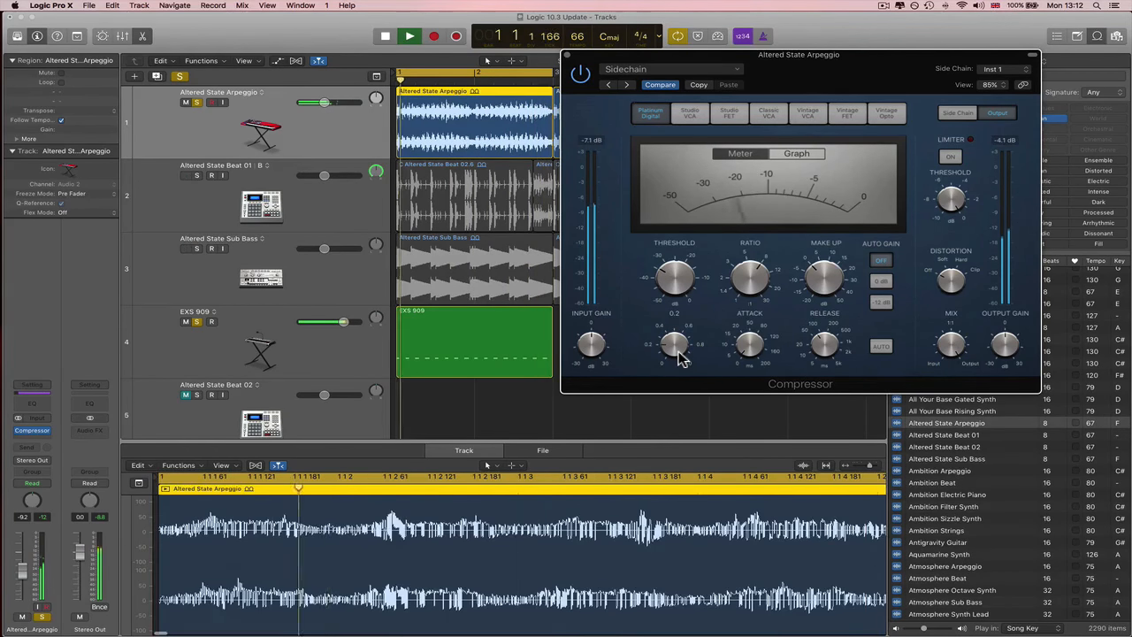
{"action": "key", "text": "space"}
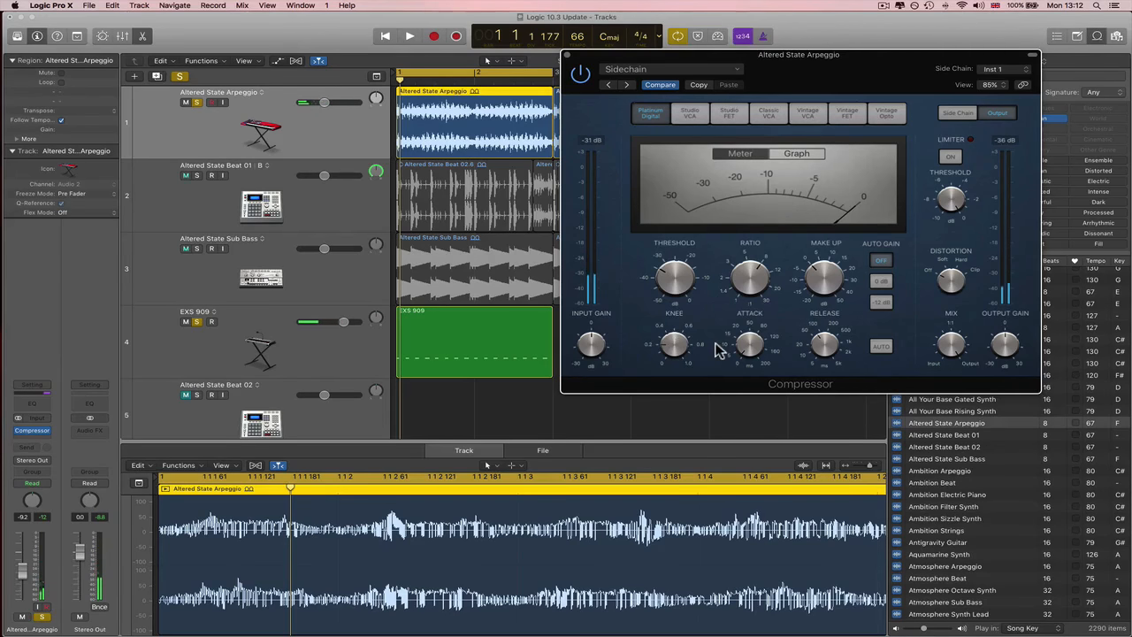